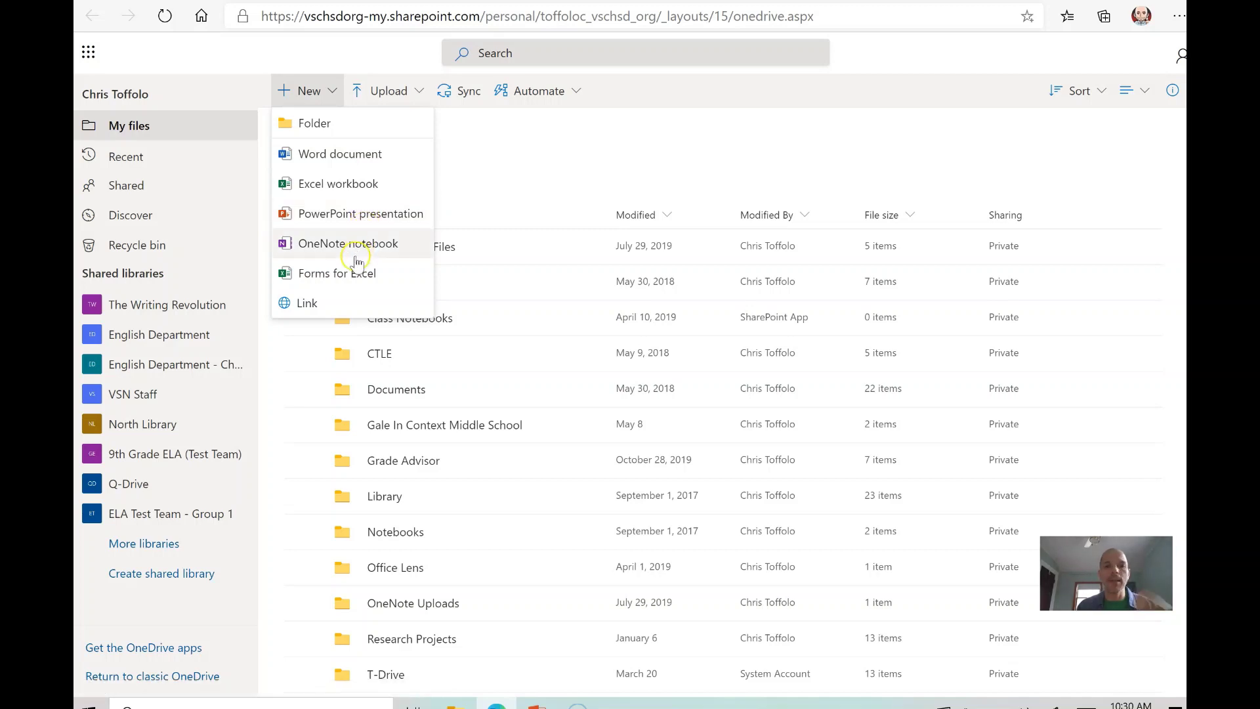
pyautogui.click(576, 155)
pyautogui.scroll(-3, 449, 239)
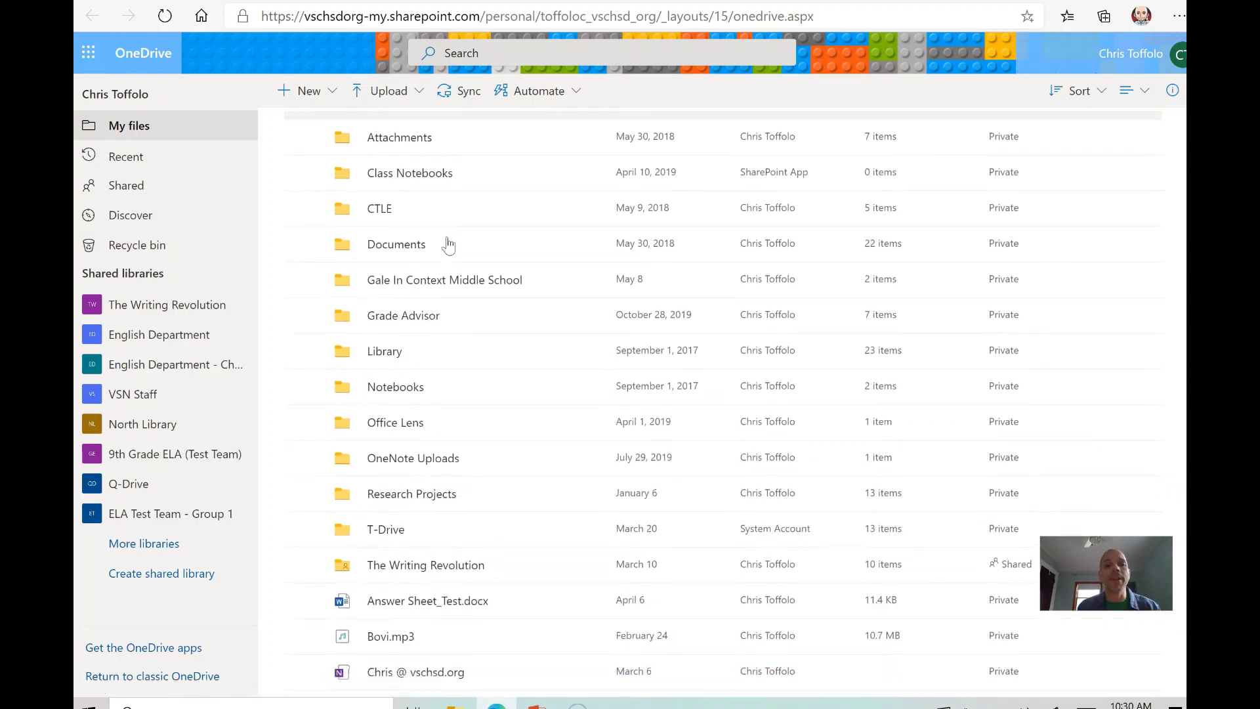
pyautogui.scroll(5, 446, 243)
# - Switch to the Office 365 home page and create a new blank document in Word online
pyautogui.hotkey('ctrl', 'Tab')
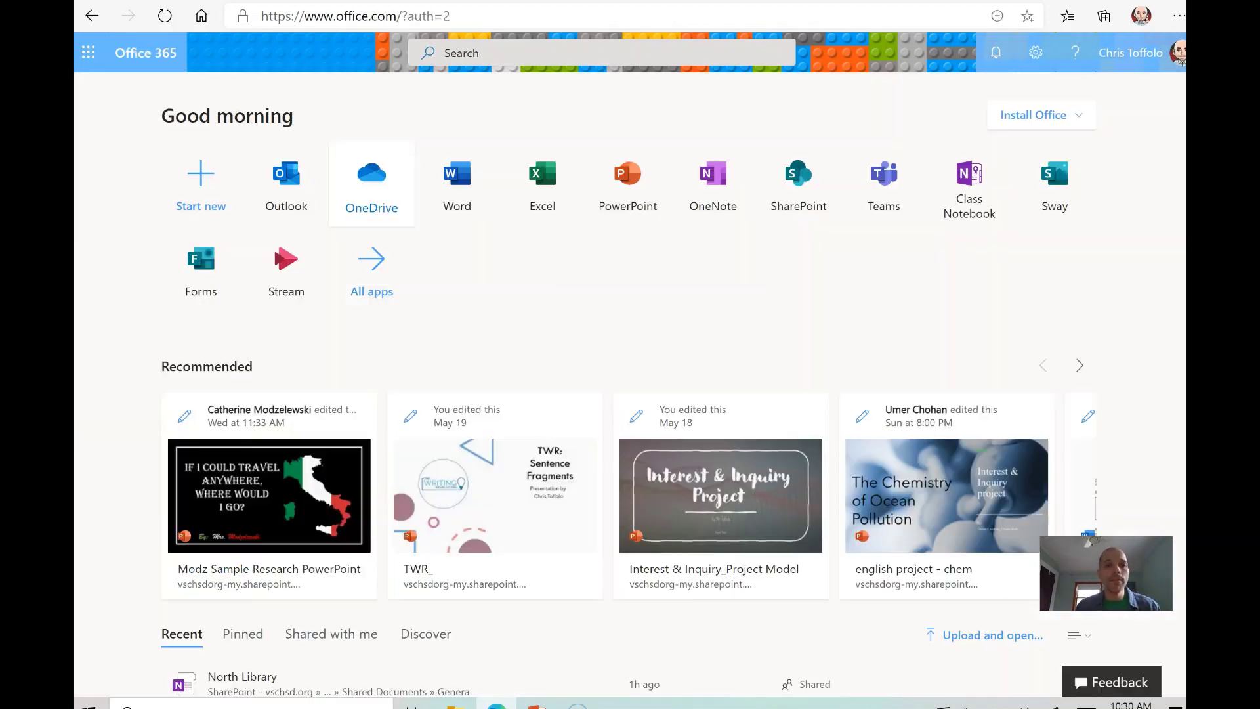
pyautogui.click(457, 185)
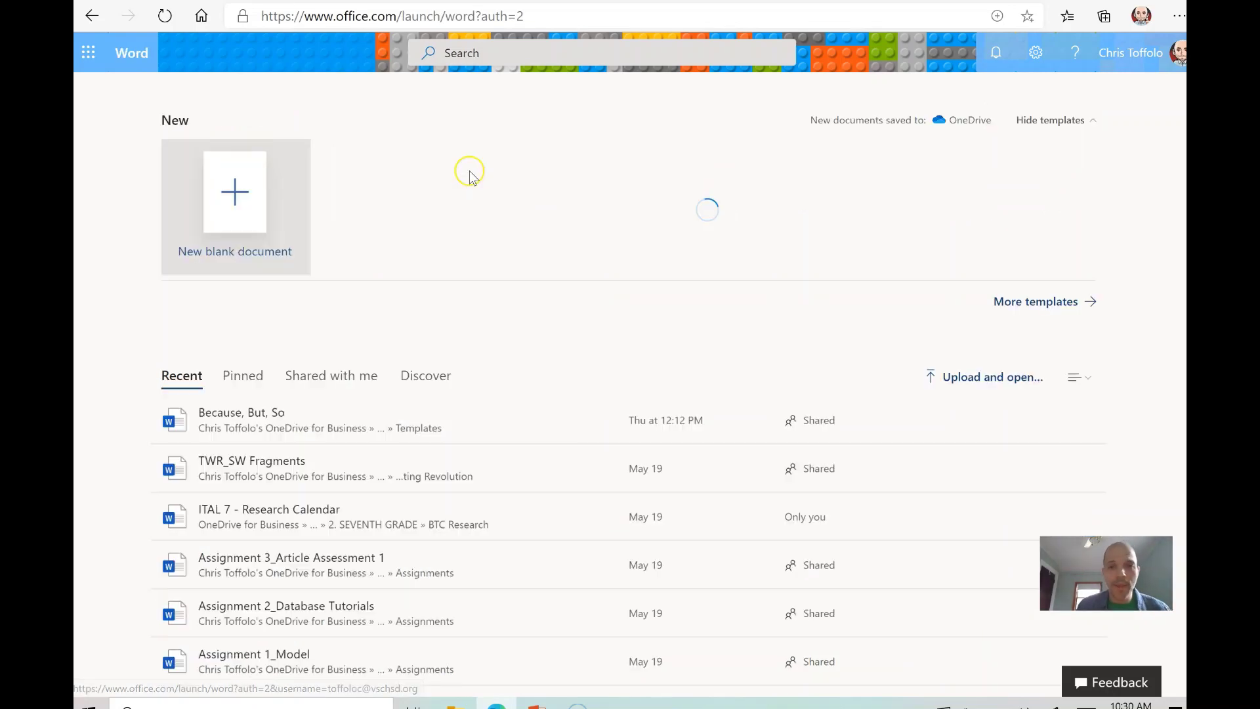
pyautogui.click(235, 213)
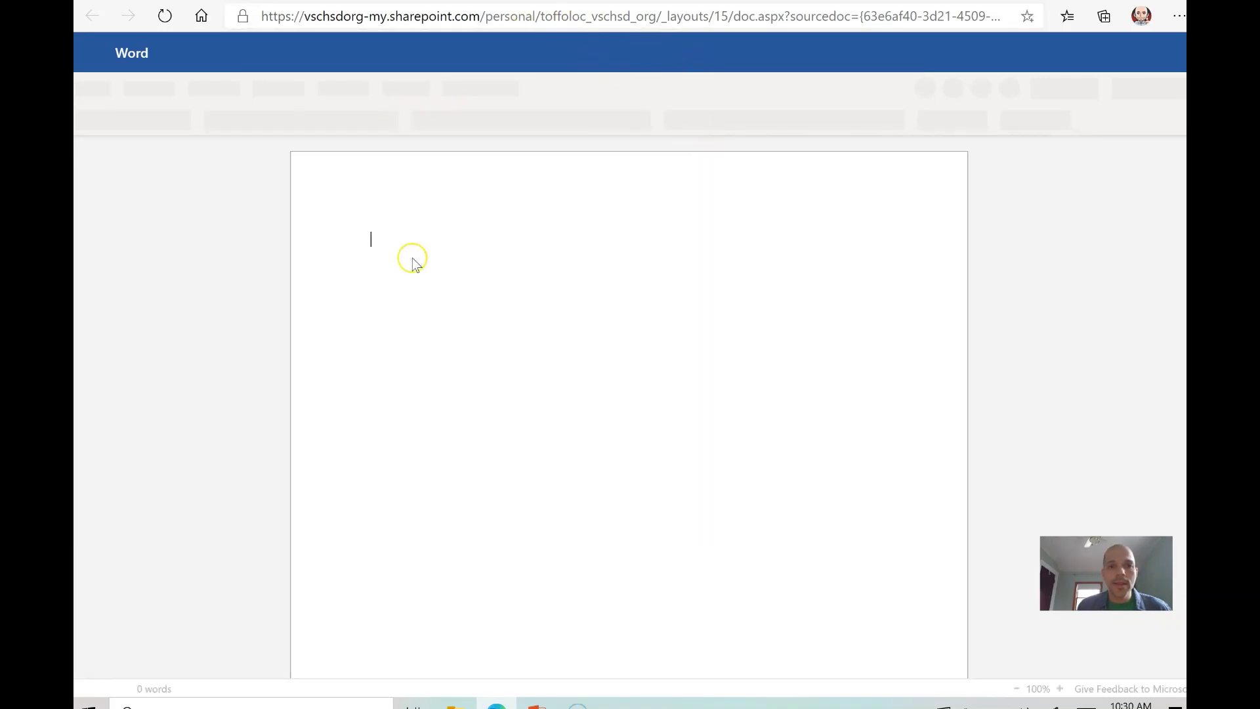
pyautogui.click(379, 235)
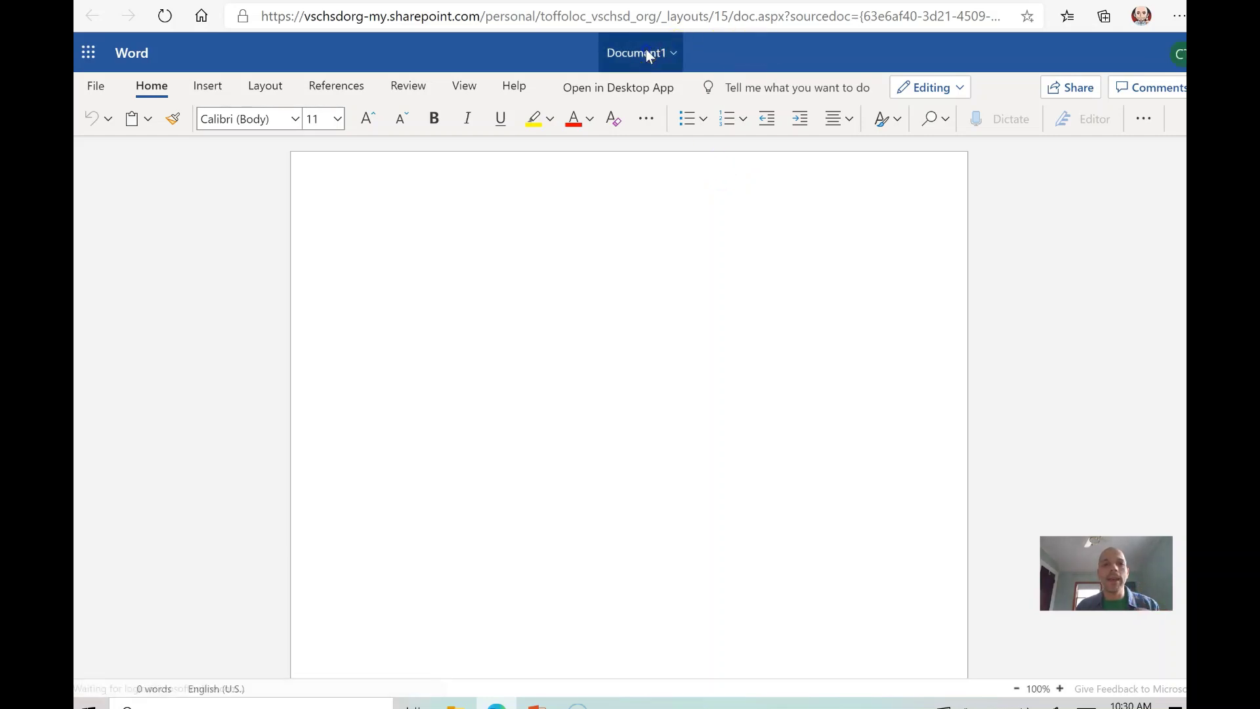
# - Rename the new online document as Test Doc 365
pyautogui.click(644, 54)
pyautogui.press('BackSpace')
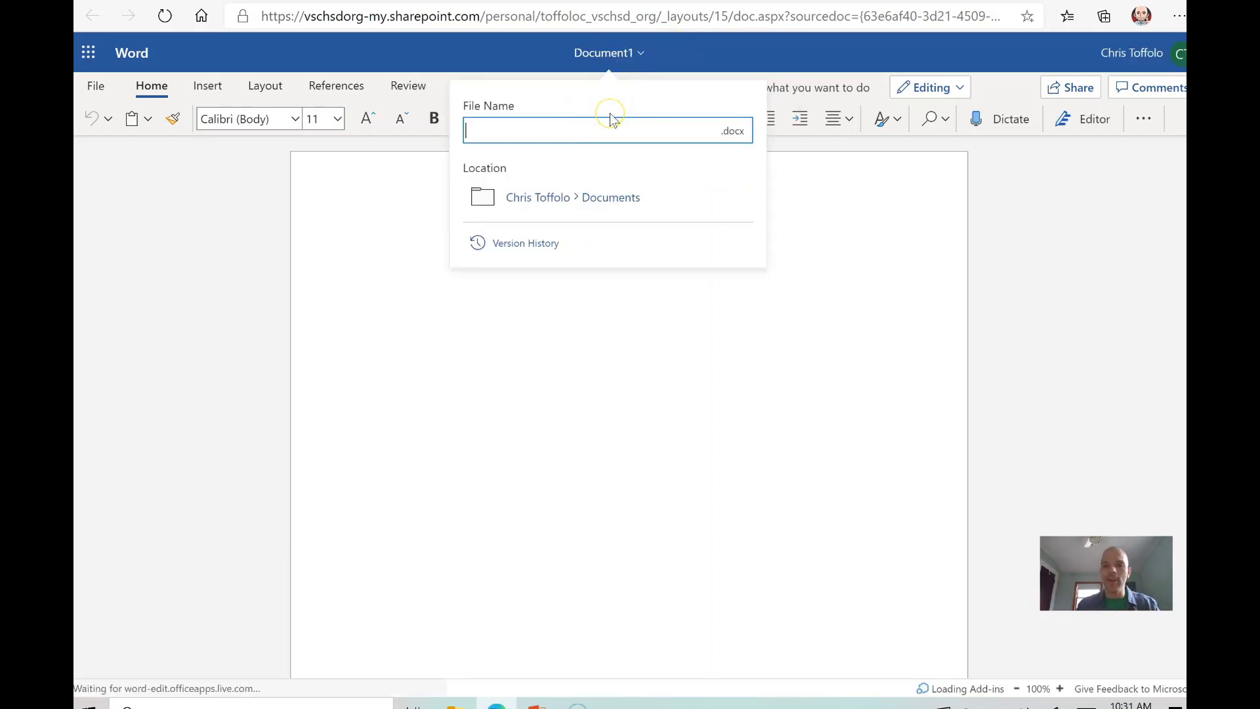
pyautogui.write('Test Doc')
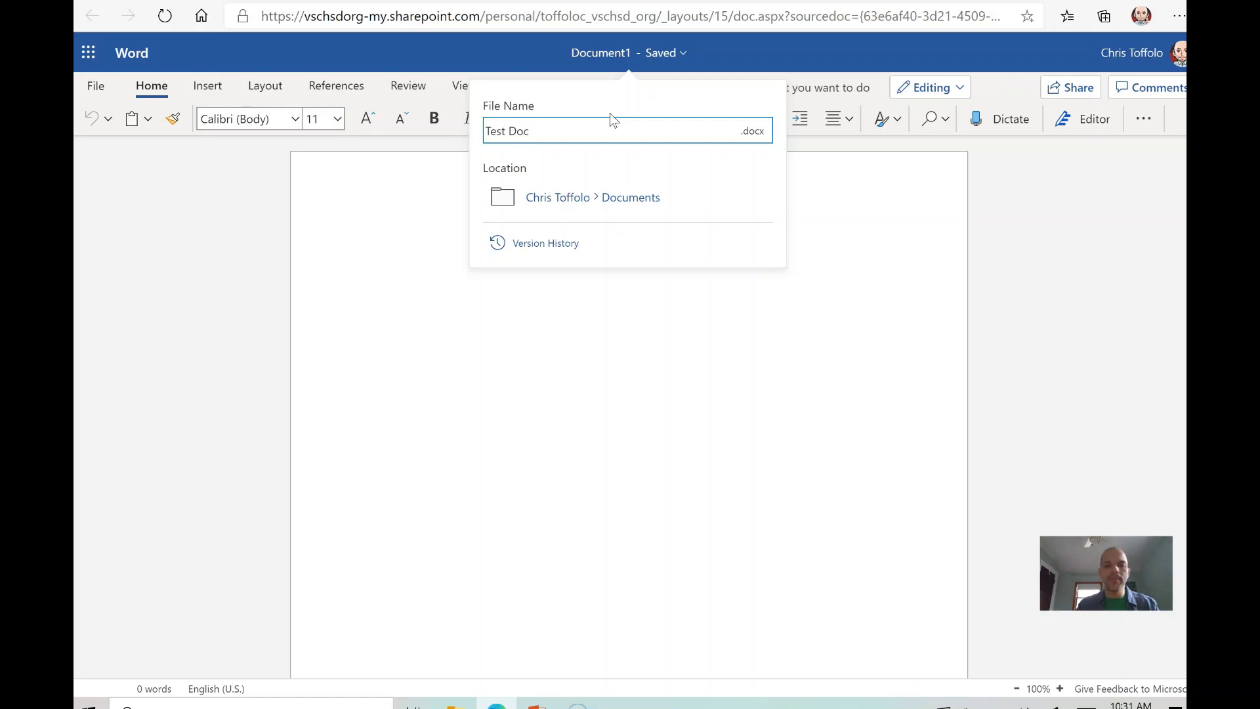
pyautogui.write(' 365')
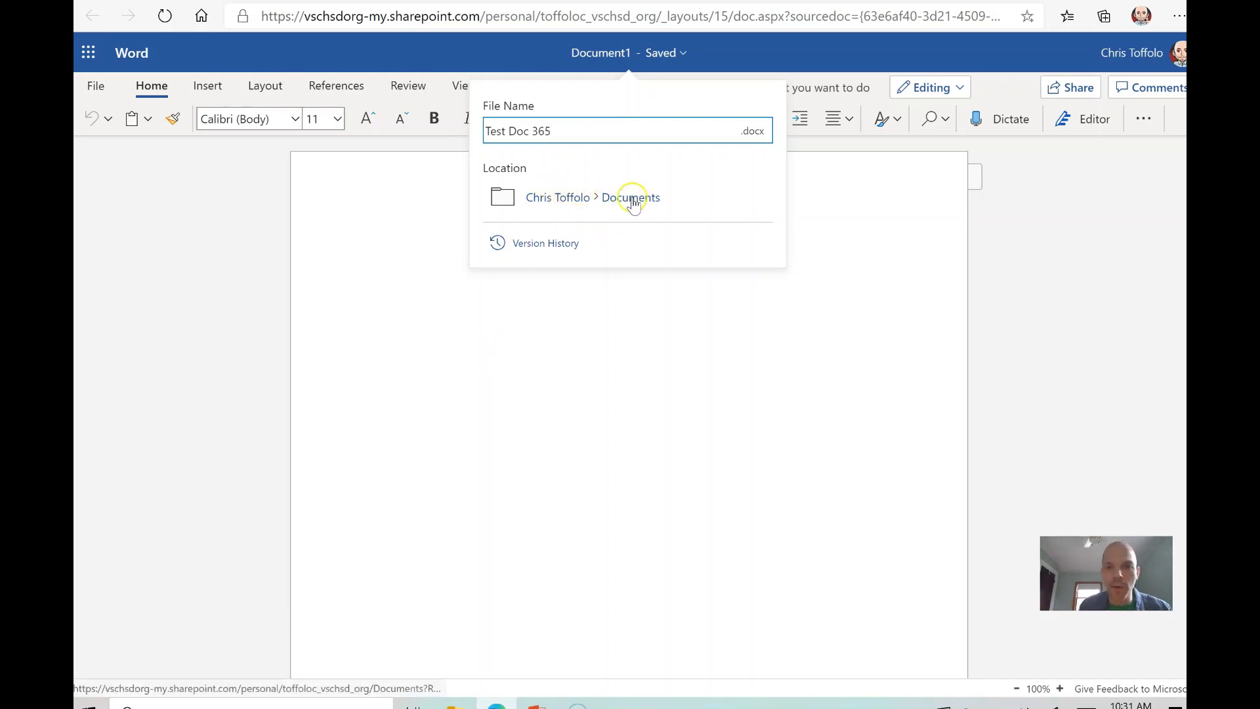
pyautogui.click(522, 332)
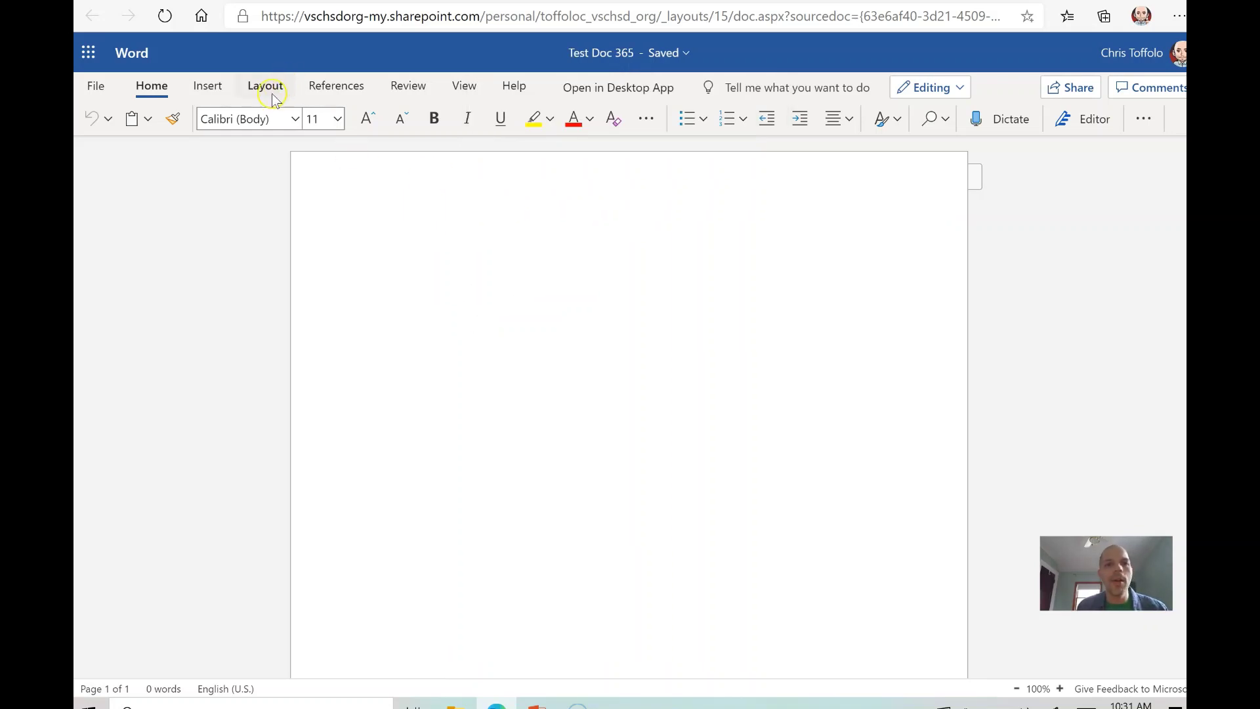
# - Enter "This is a test document!" in the document and open it in the desktop Word app
pyautogui.write('This')
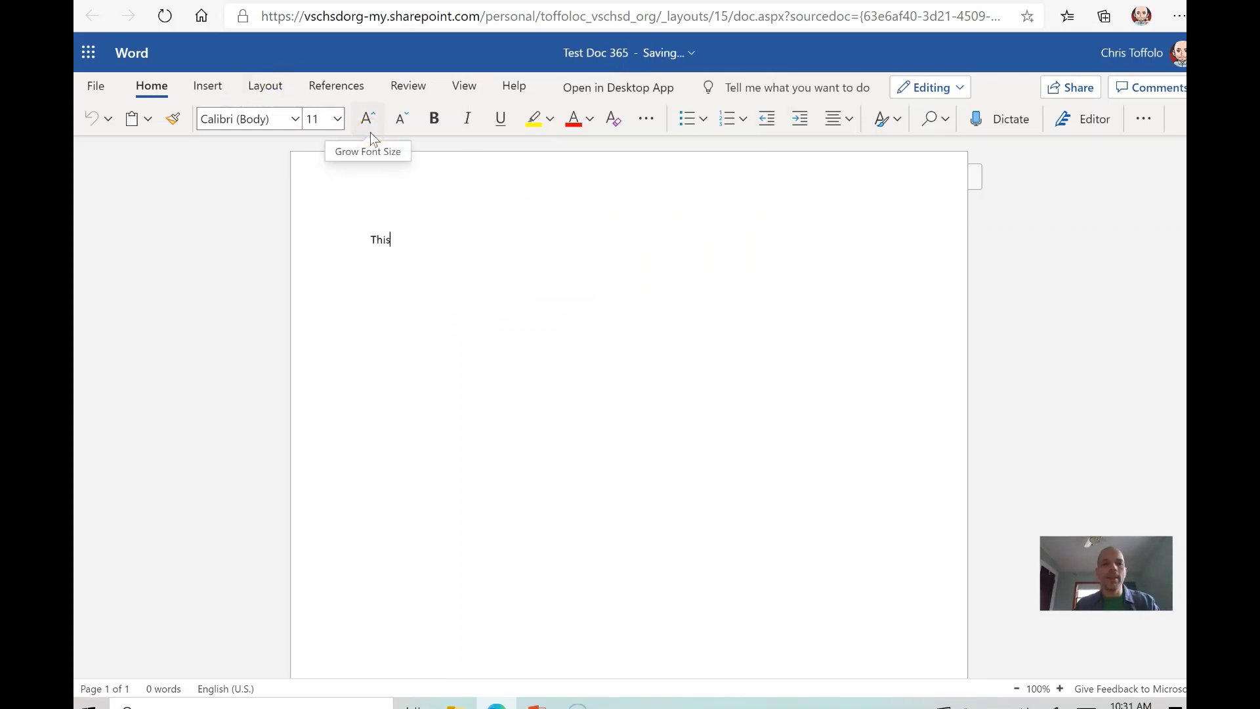
pyautogui.write(' is a test document!')
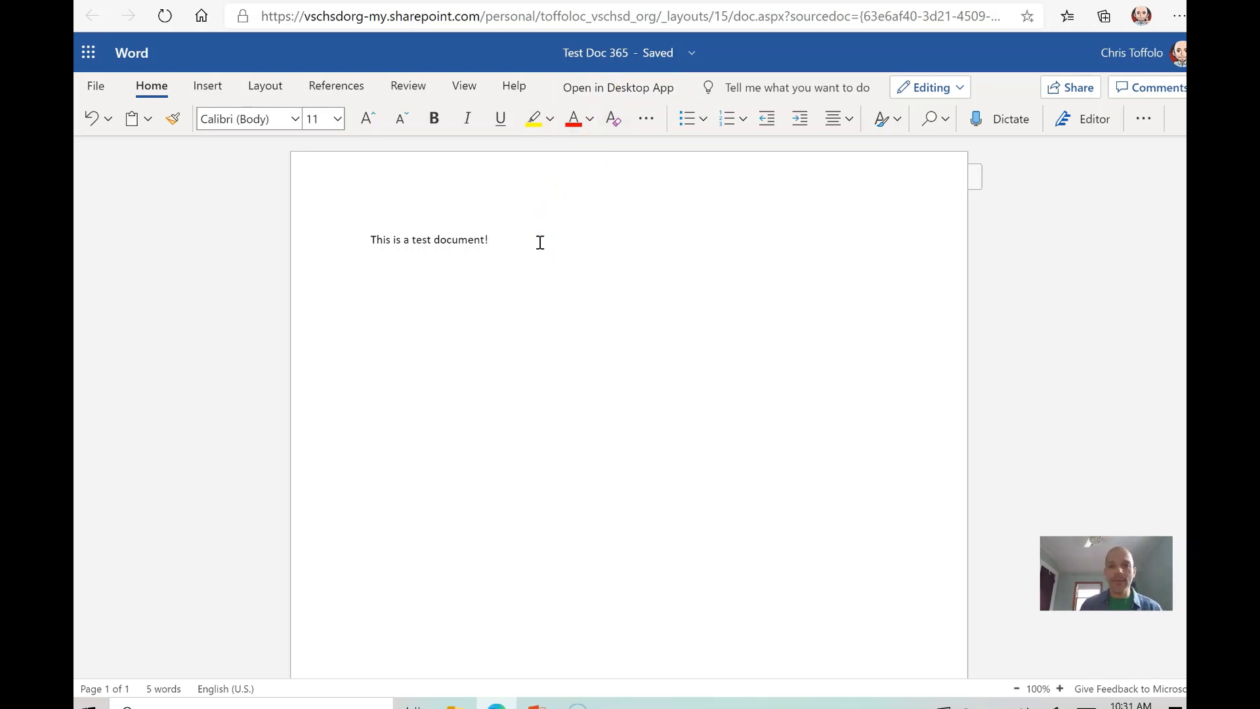
pyautogui.click(610, 92)
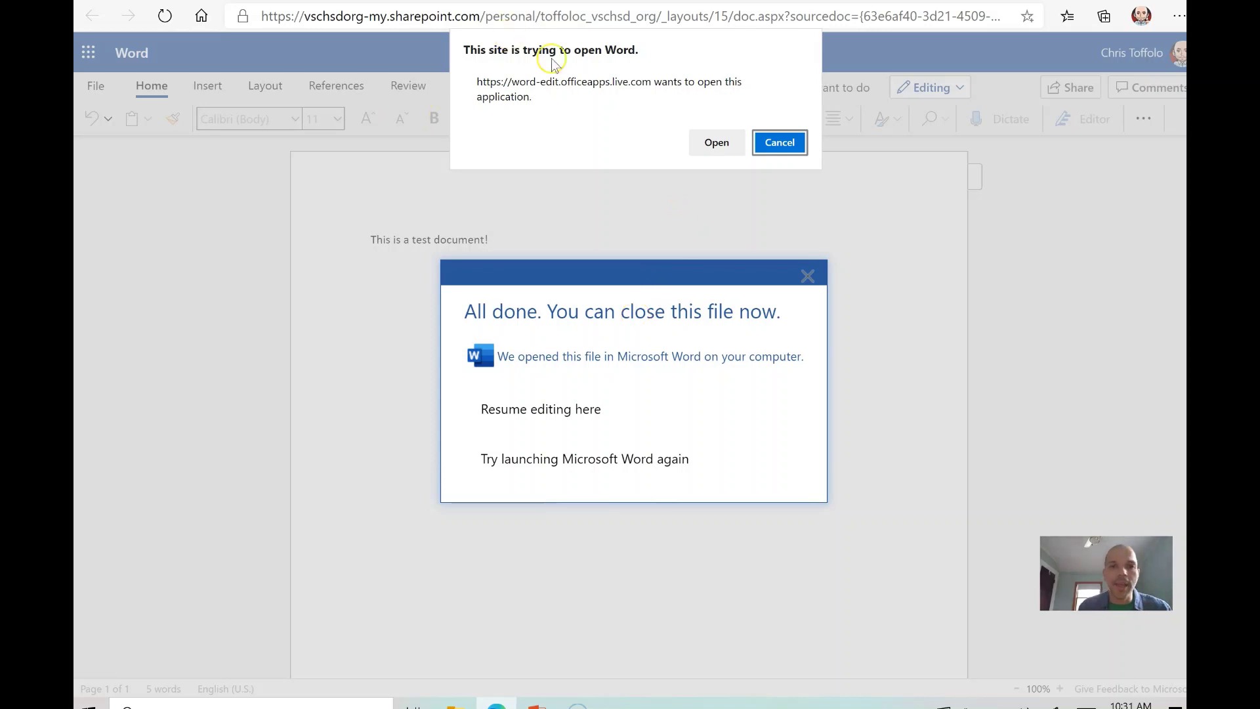
pyautogui.click(718, 140)
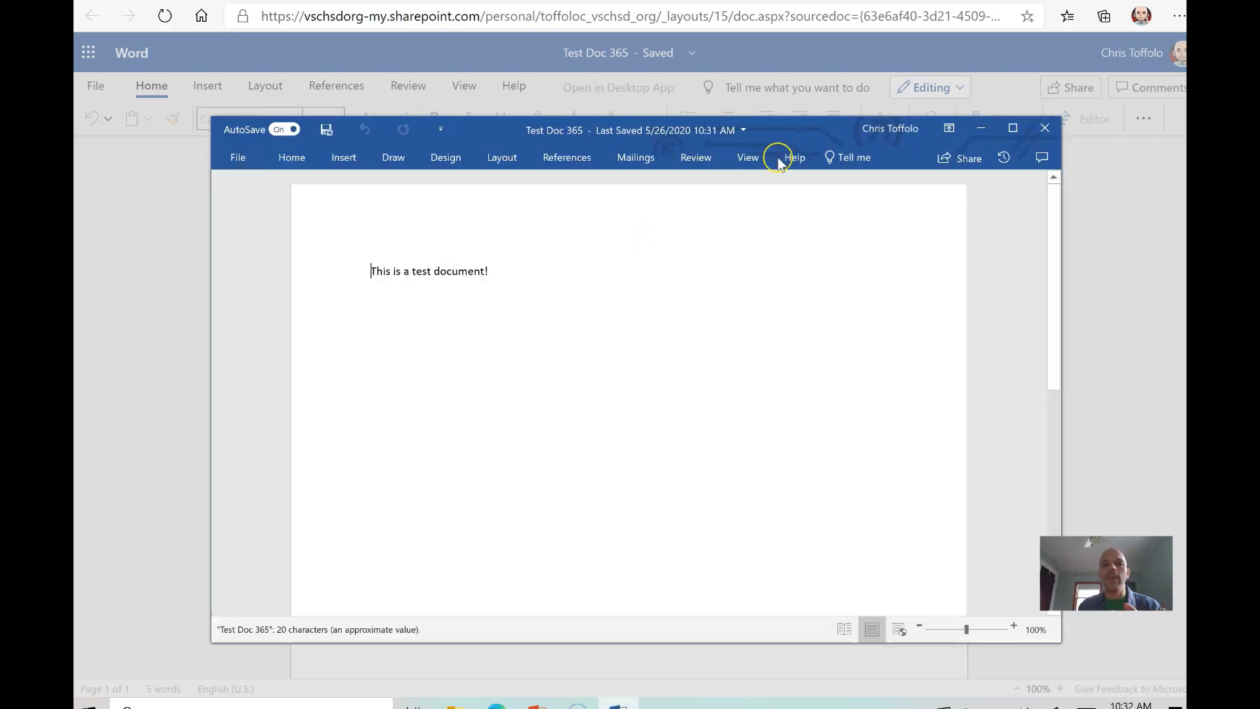
pyautogui.moveTo(817, 134); pyautogui.dragTo(825, 95)
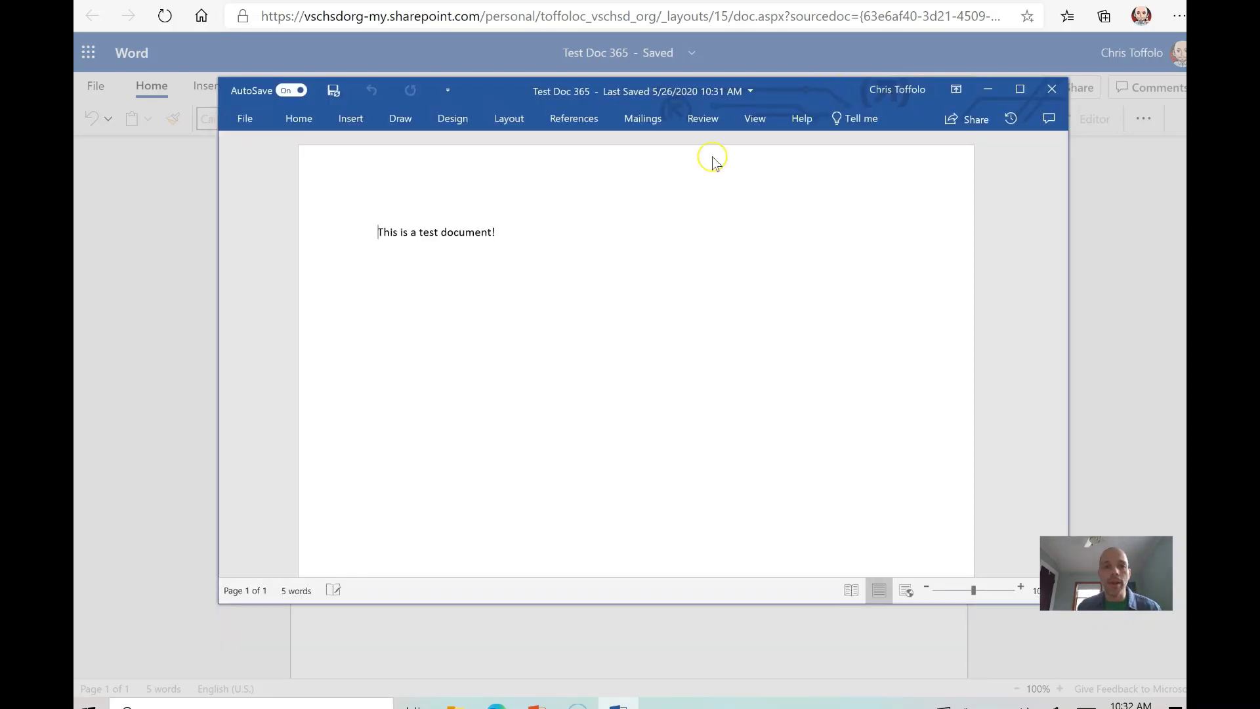
# - Add the text "Hello world!" below the first sentence, leaving an empty paragraph between them
pyautogui.click(638, 221)
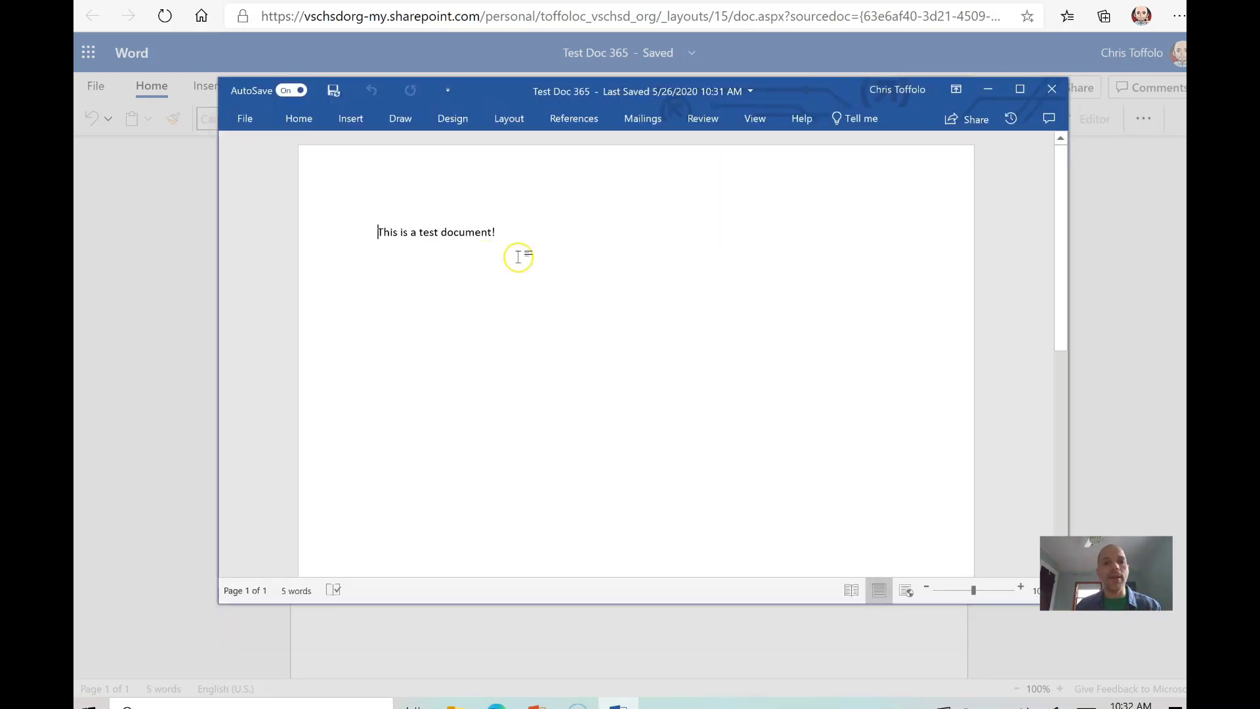
pyautogui.click(582, 241)
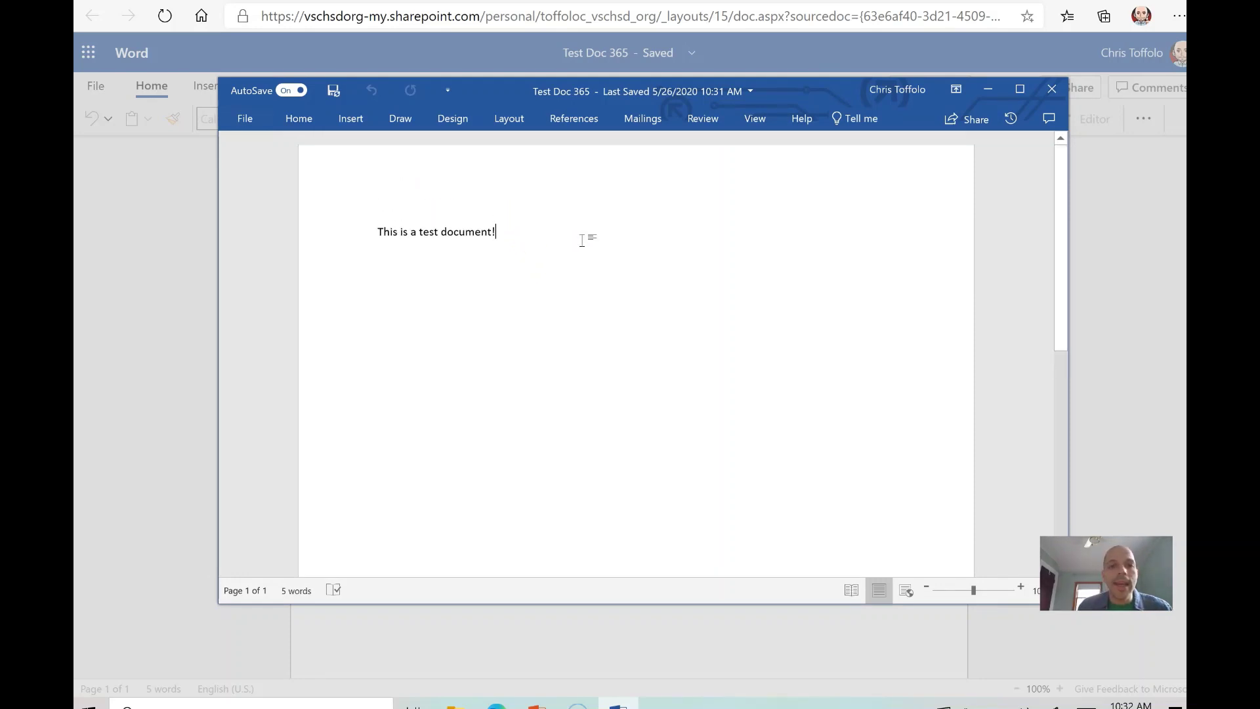
pyautogui.press('Return')
pyautogui.press('Return')
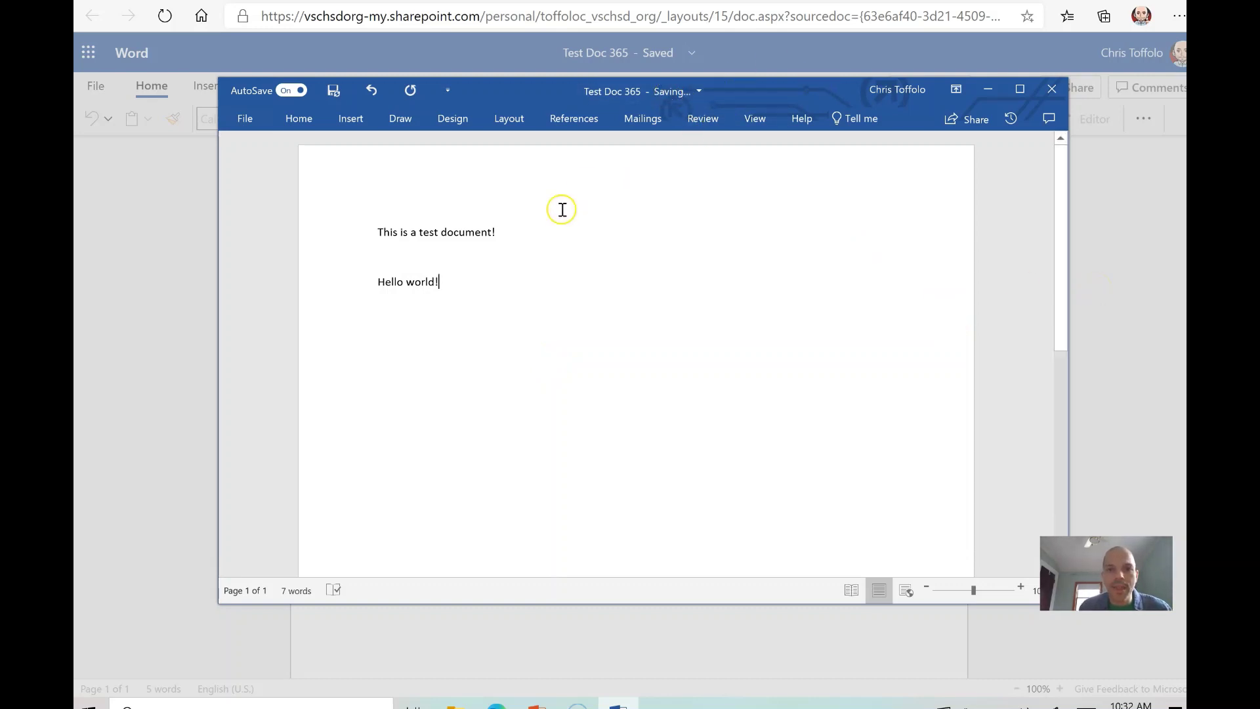
# - Check the document's file information in desktop Word, and resume editing the document in the browser
pyautogui.click(249, 124)
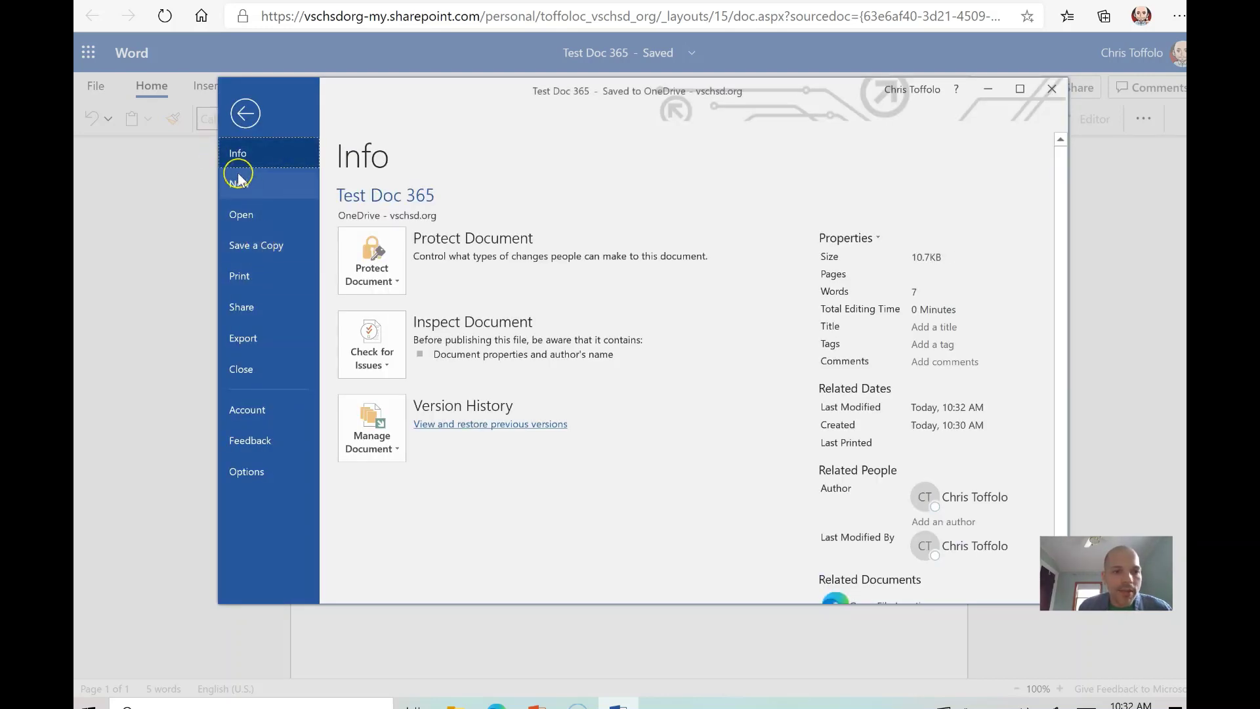
pyautogui.click(244, 115)
pyautogui.hotkey('alt', 'Tab')
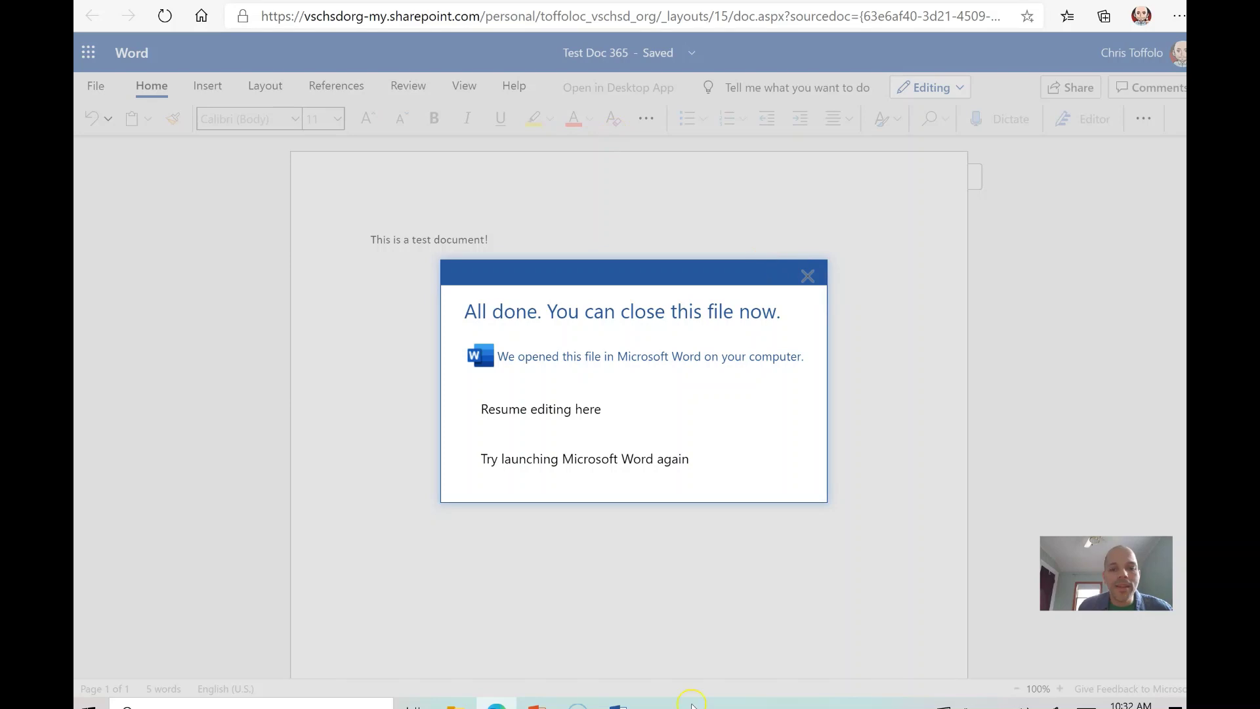
pyautogui.click(616, 704)
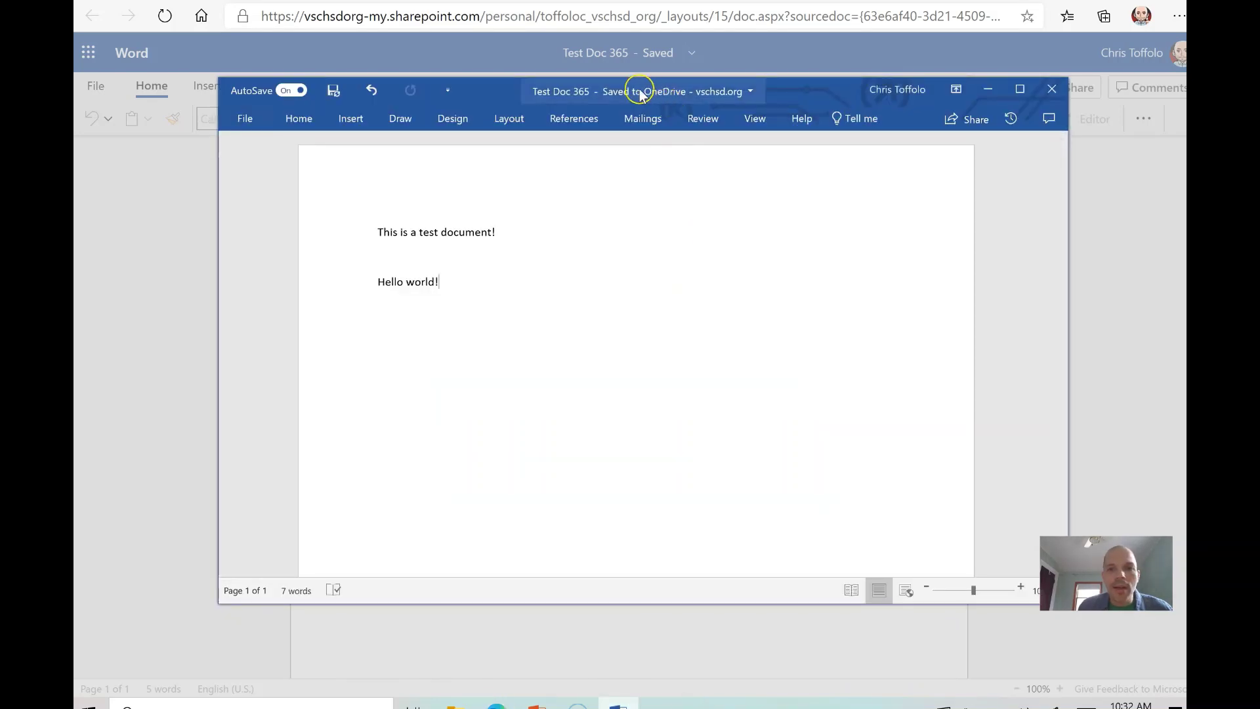
pyautogui.hotkey('alt', 'Tab')
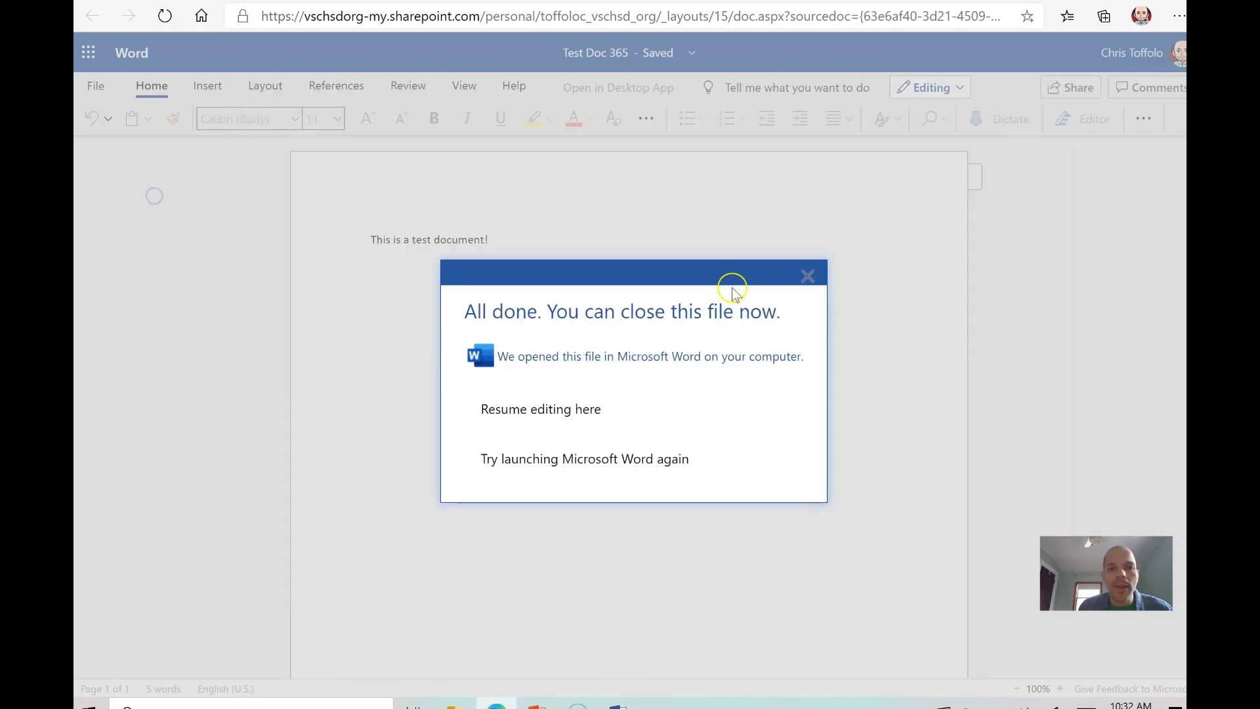
pyautogui.click(536, 409)
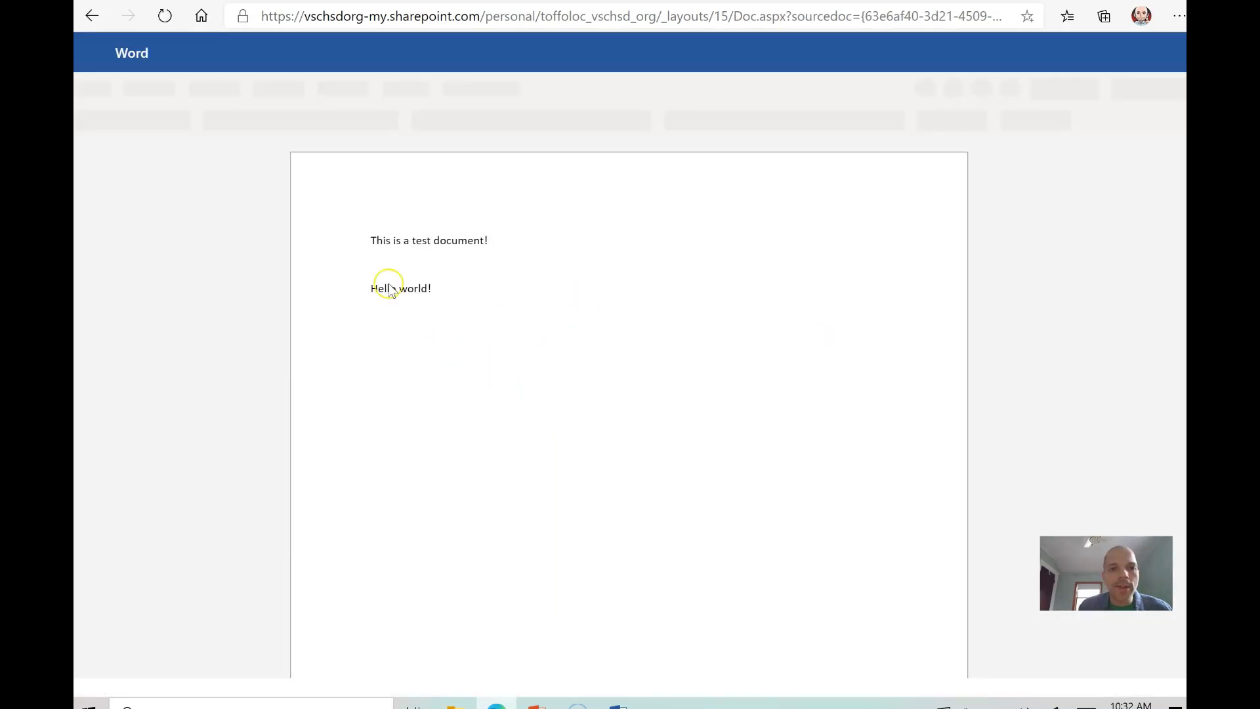
# - Close the desktop Word window and place the cursor after "Hello world!" in the browser document
pyautogui.hotkey('alt', 'Tab')
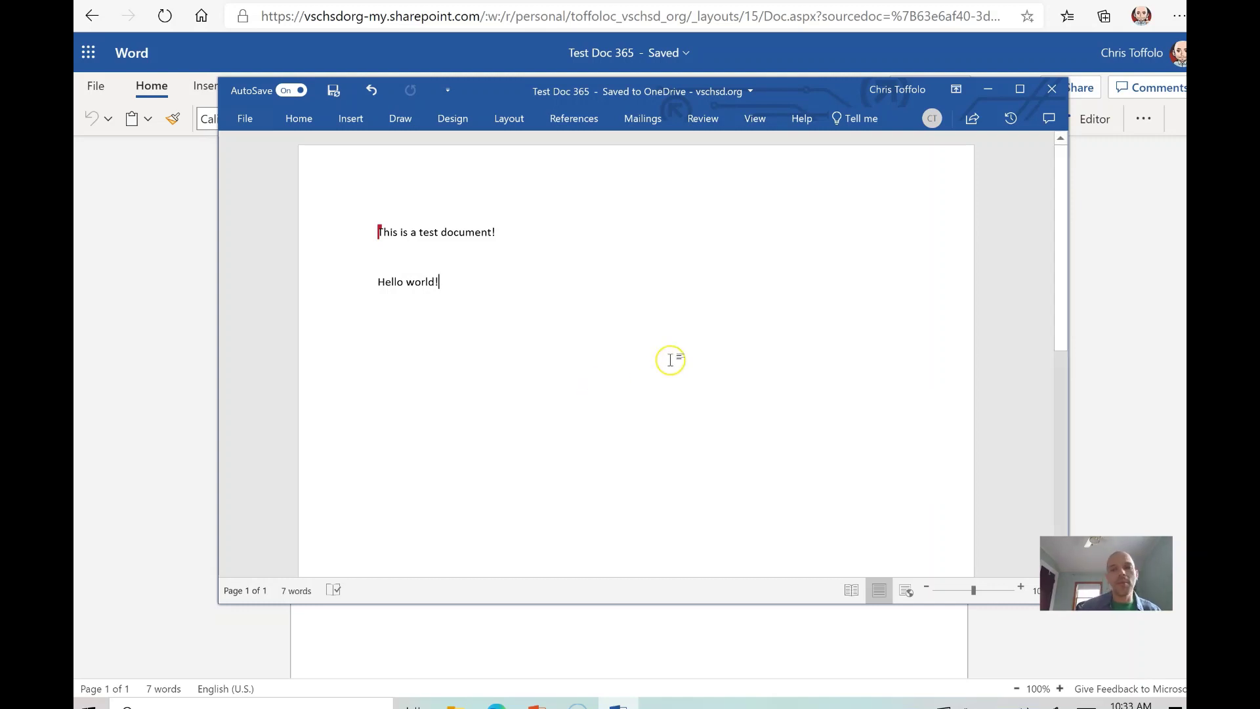
pyautogui.click(1041, 92)
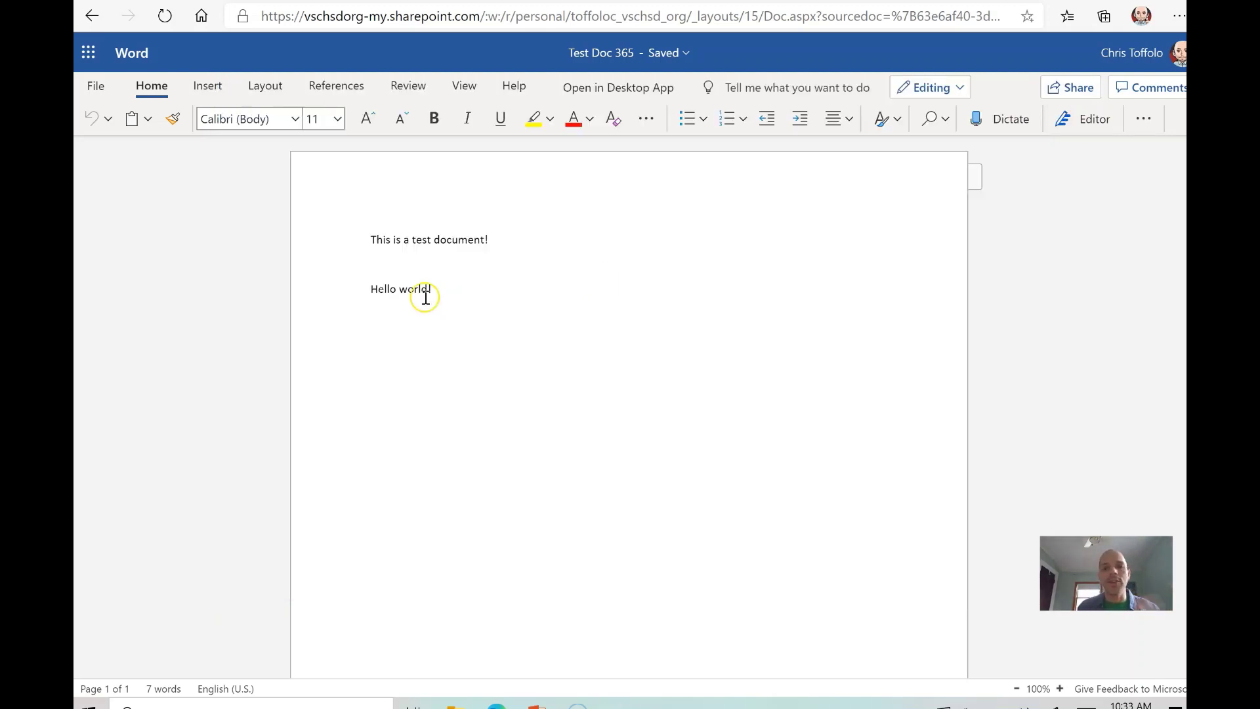
pyautogui.click(468, 277)
pyautogui.click(470, 293)
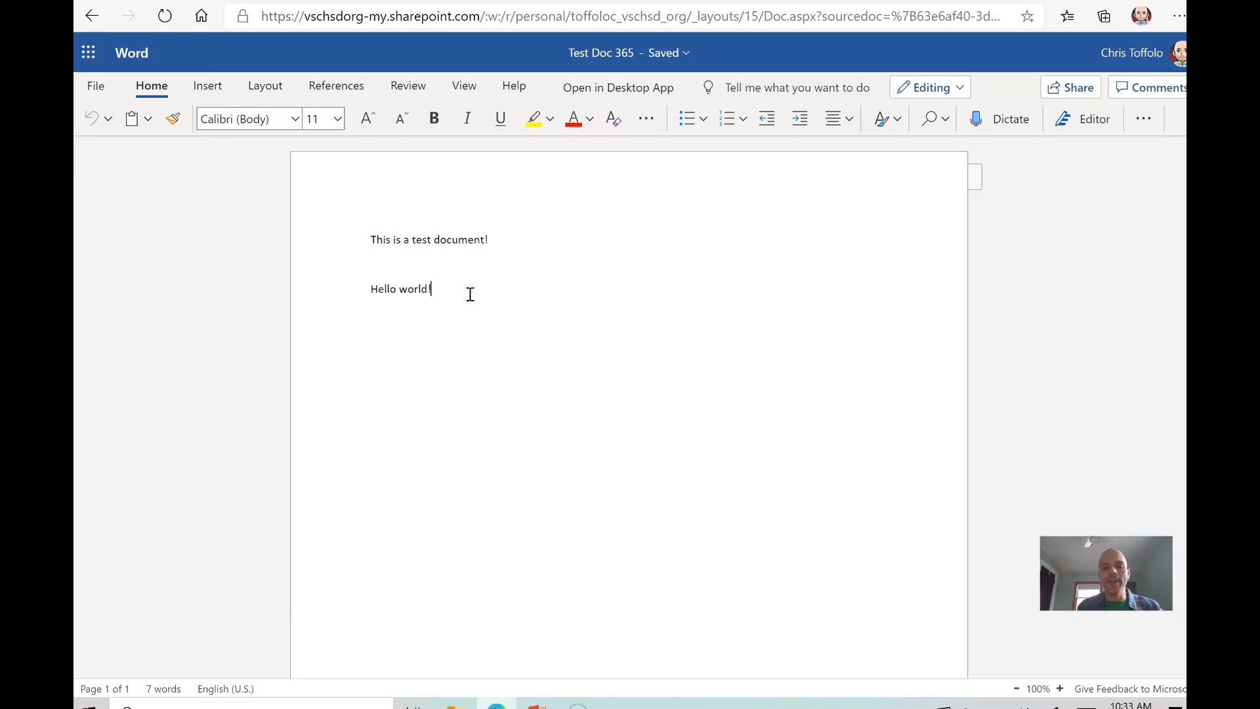
# - Launch the desktop Word app, clear PowerPoint from behind it, and create a blank document
pyautogui.click(90, 705)
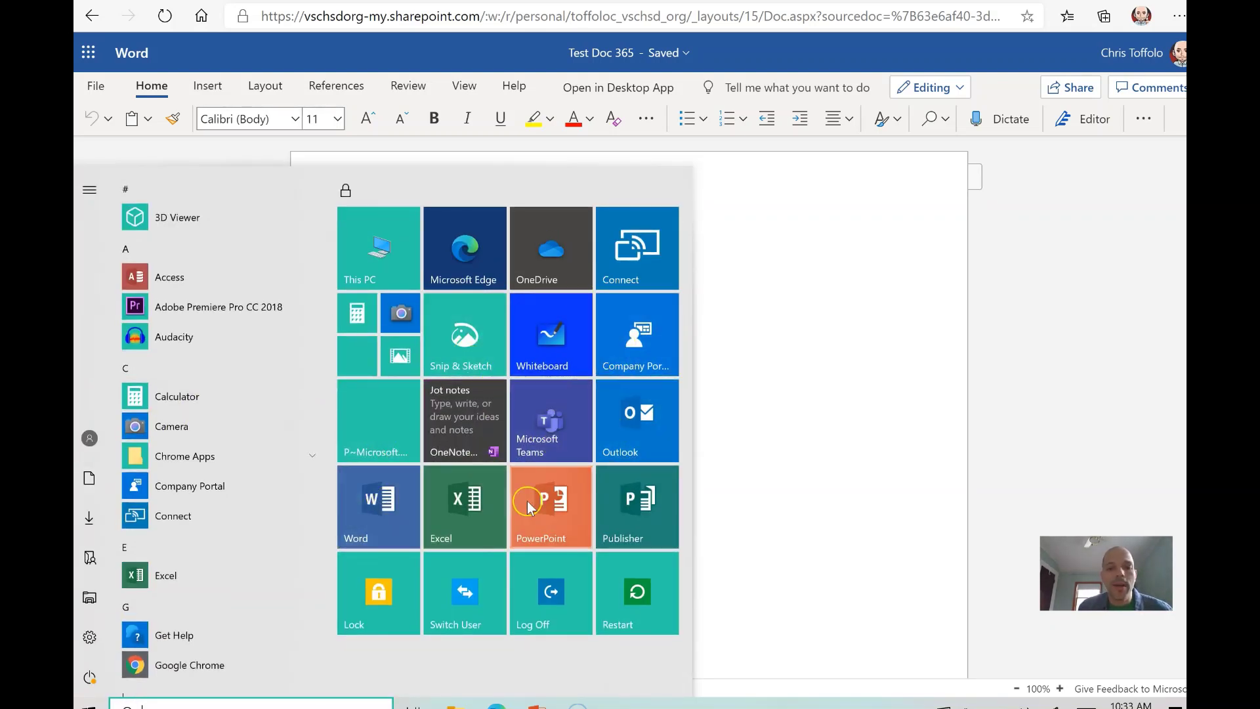
pyautogui.click(384, 497)
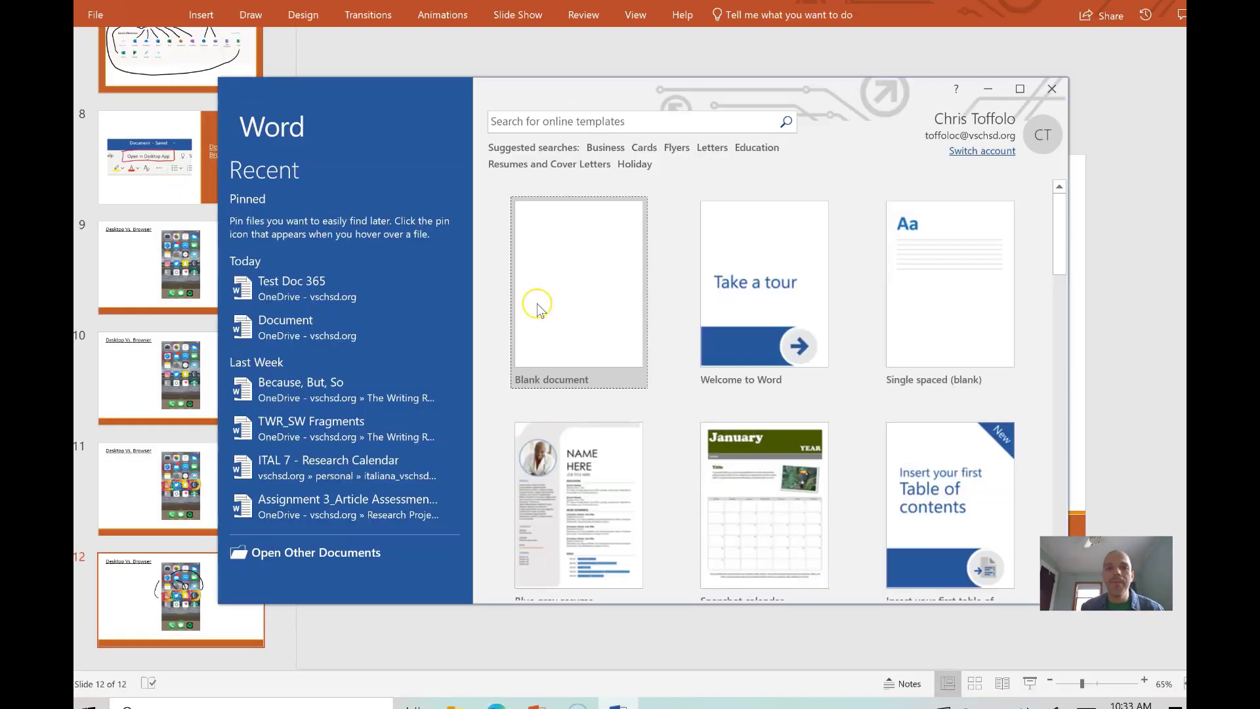
pyautogui.click(536, 703)
pyautogui.click(537, 703)
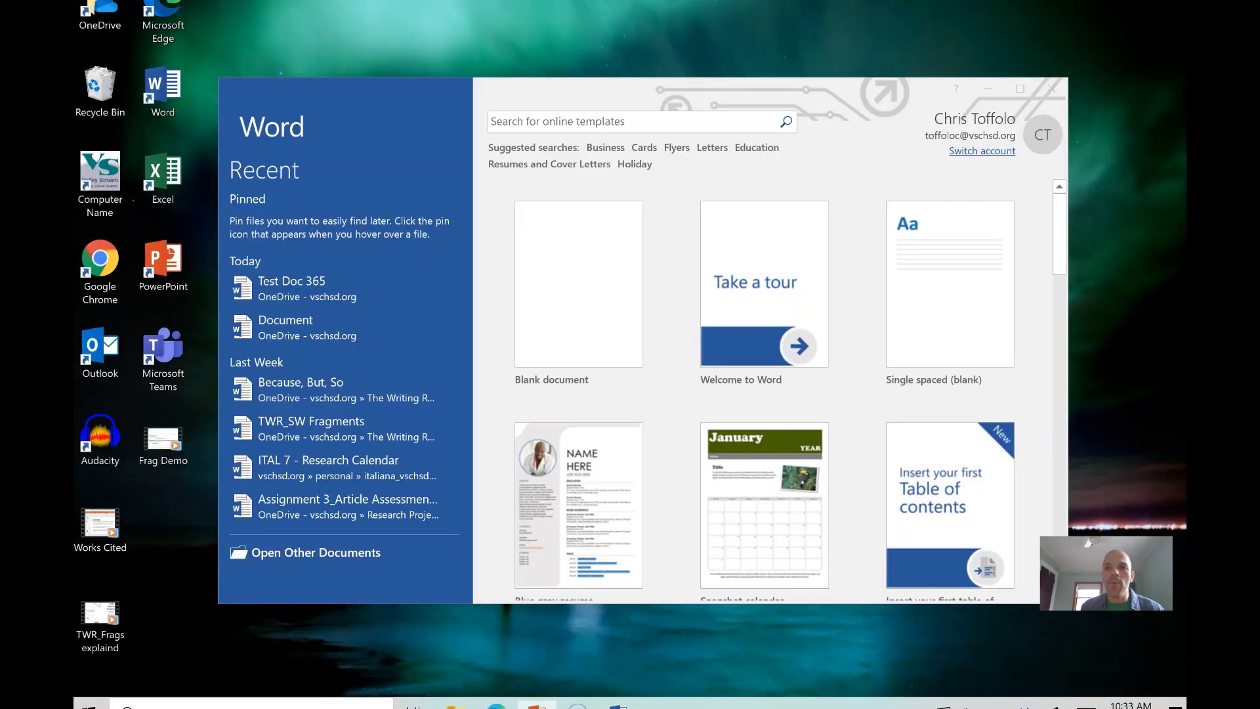
pyautogui.click(562, 298)
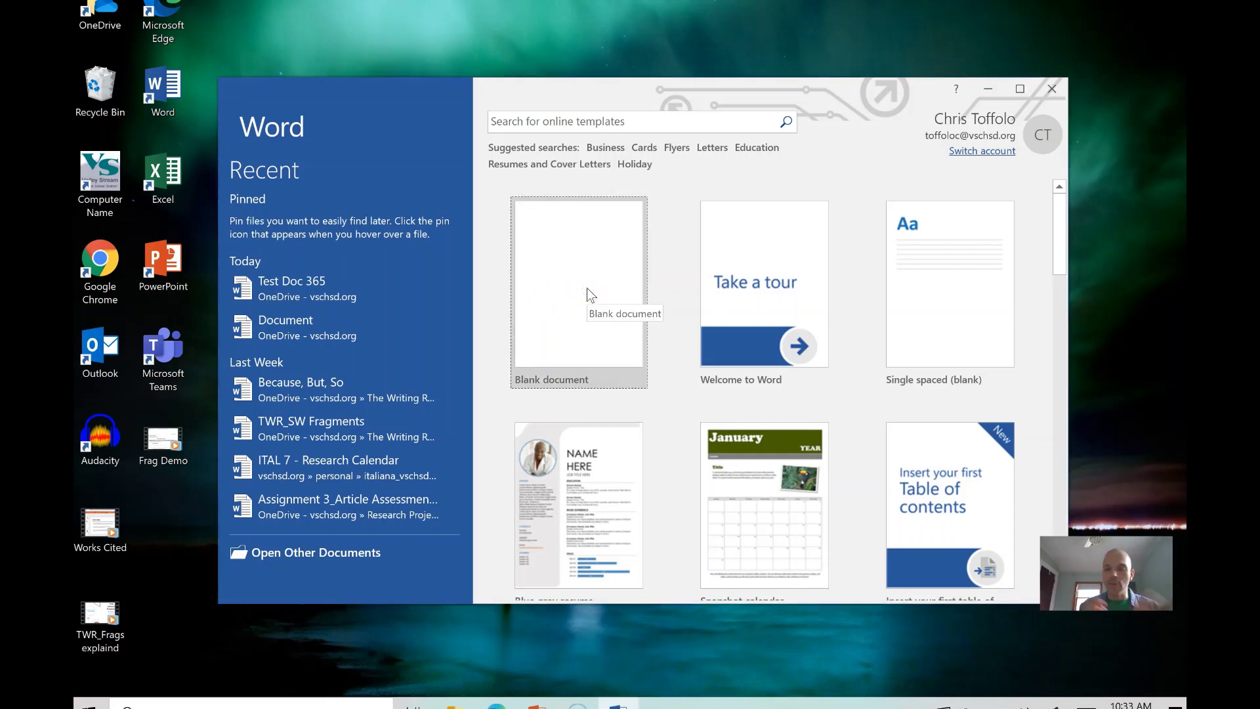
pyautogui.click(588, 291)
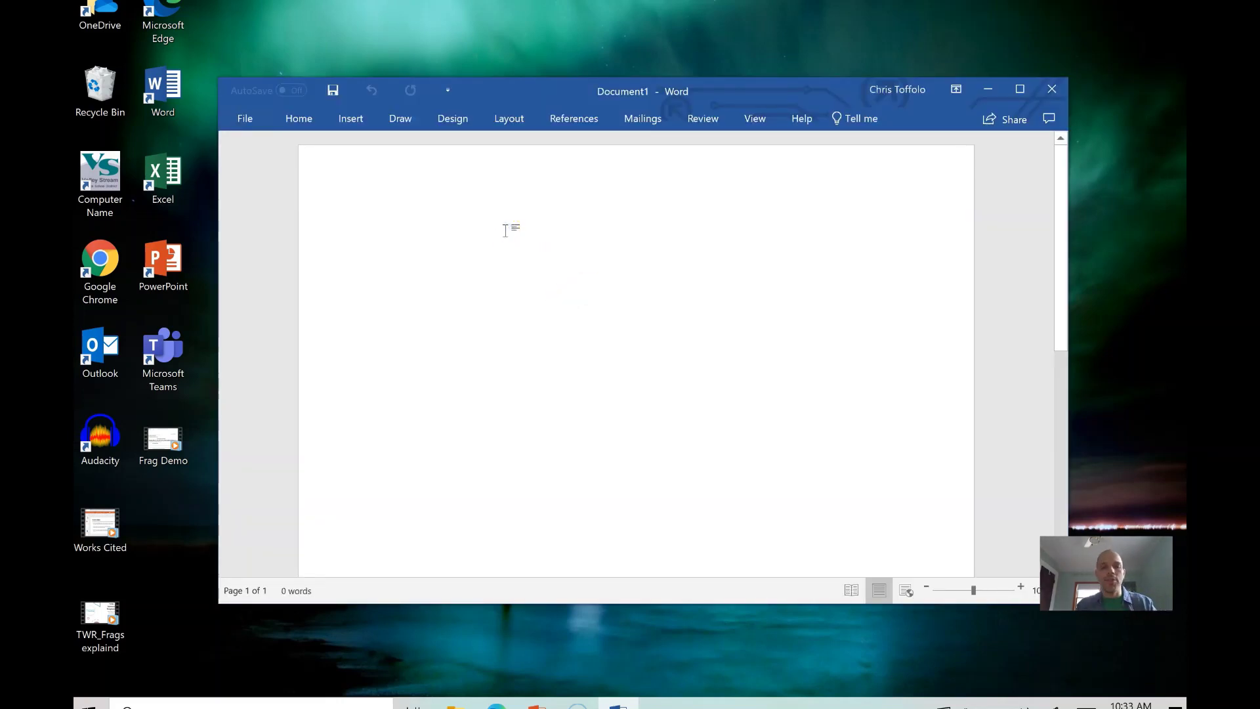
# - Enter the text "Hello everyone!" in the blank document
pyautogui.write('Hello everyoen')
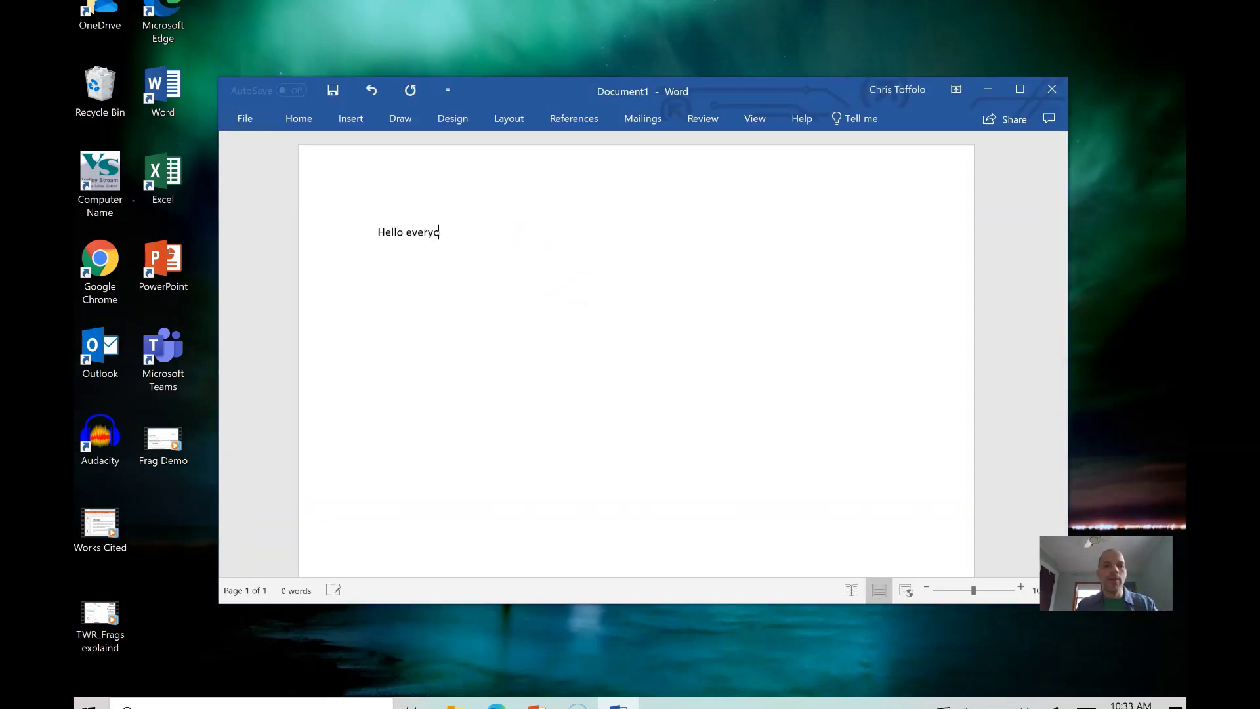
pyautogui.press('BackSpace')
pyautogui.press('BackSpace')
pyautogui.write('ne!')
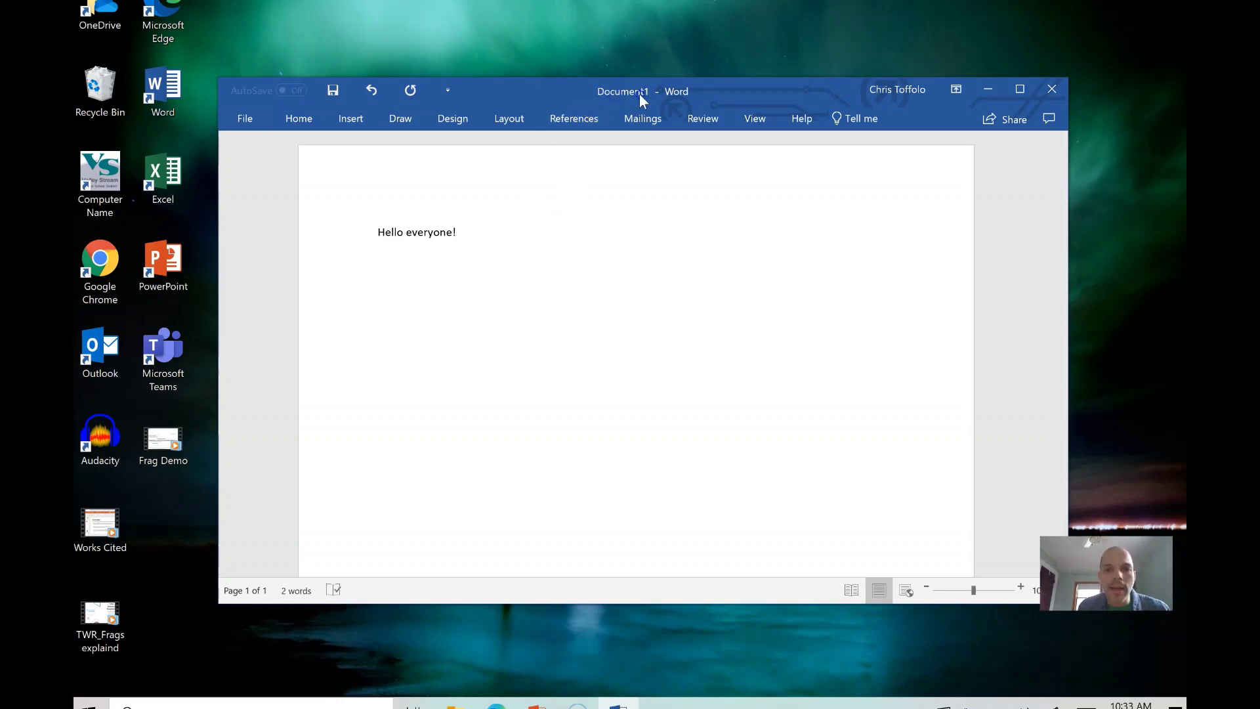
# - Save the document as "Test Doc 365 Version 2" in the Documents folder of the vschsd.org OneDrive
pyautogui.click(238, 123)
pyautogui.click(252, 277)
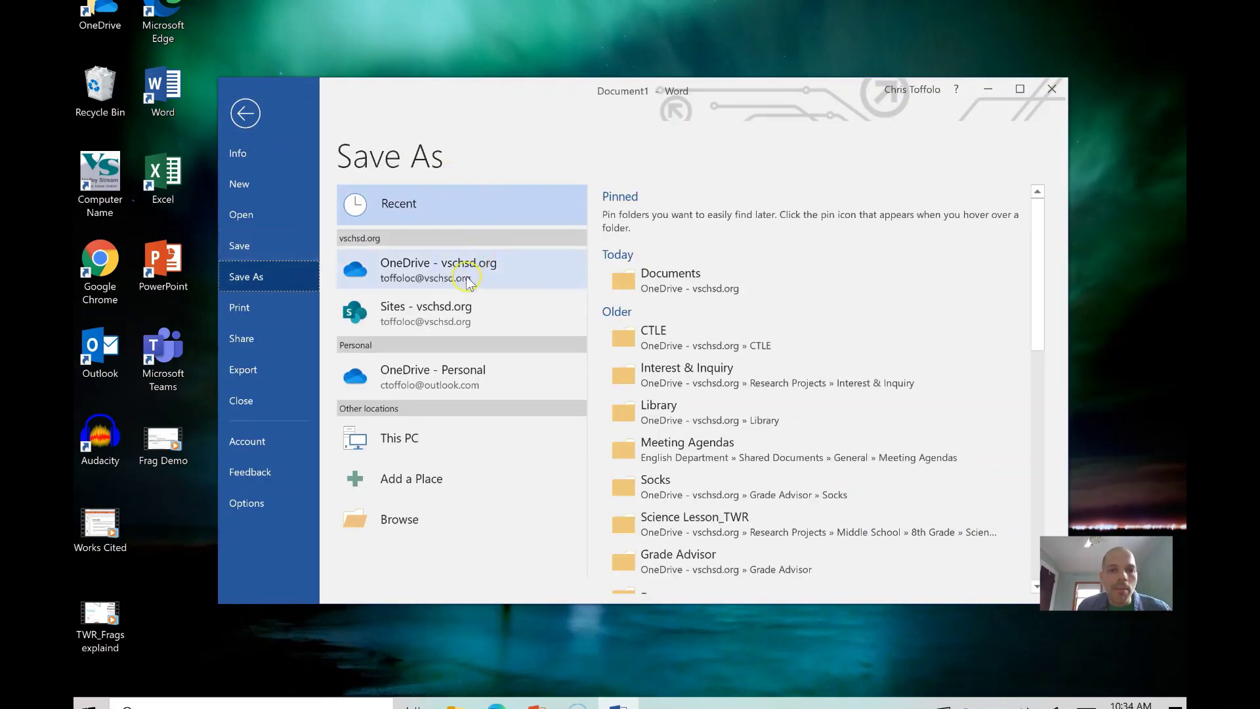
pyautogui.click(502, 269)
pyautogui.click(696, 392)
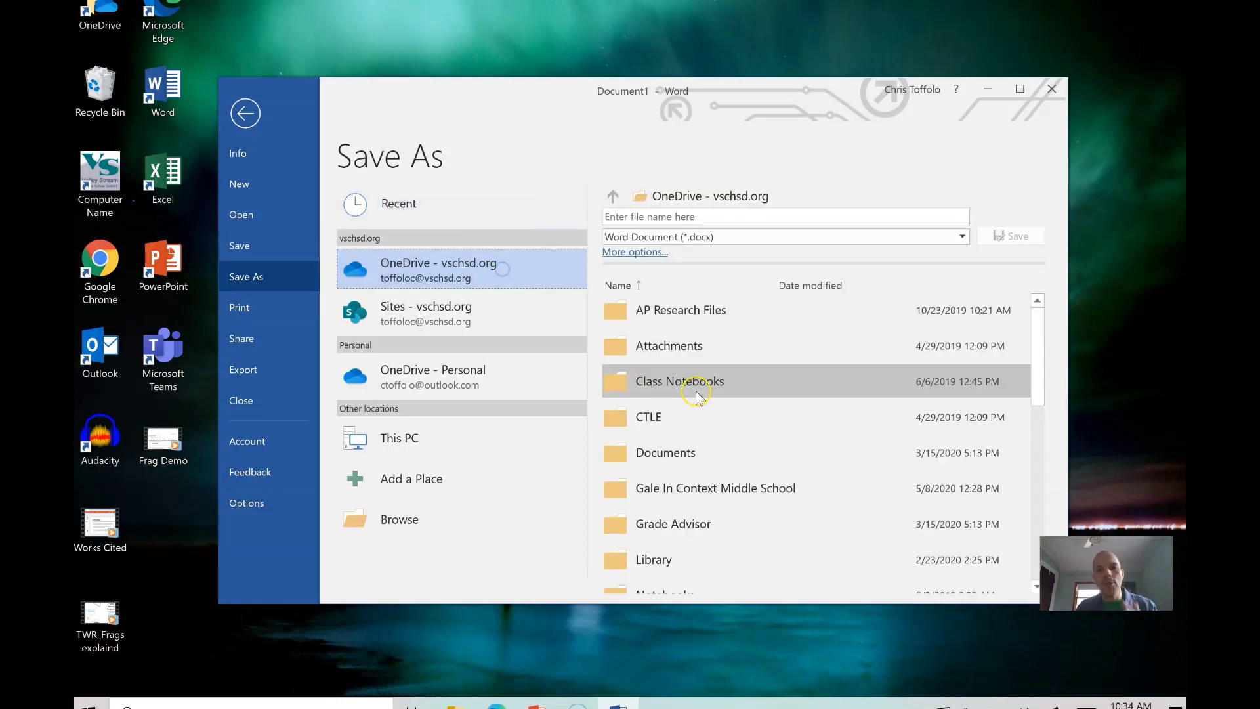
pyautogui.click(735, 217)
pyautogui.write('Test Doc 365 Version 2')
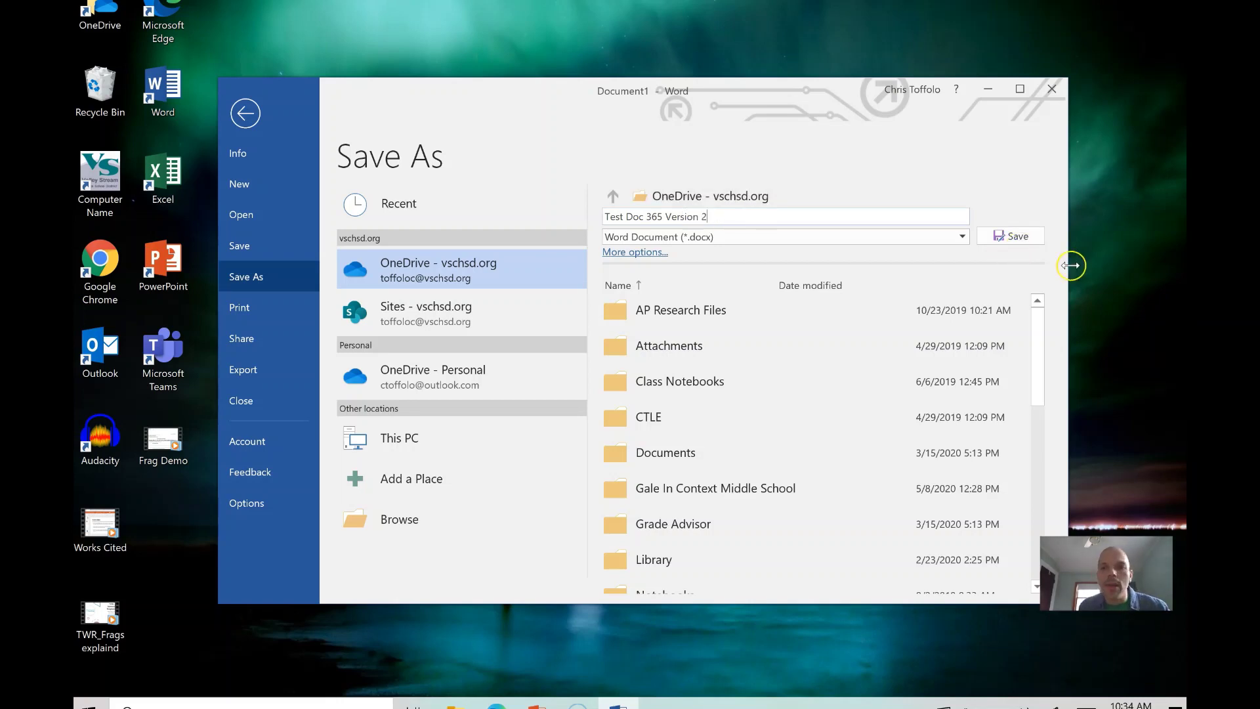
pyautogui.click(1029, 242)
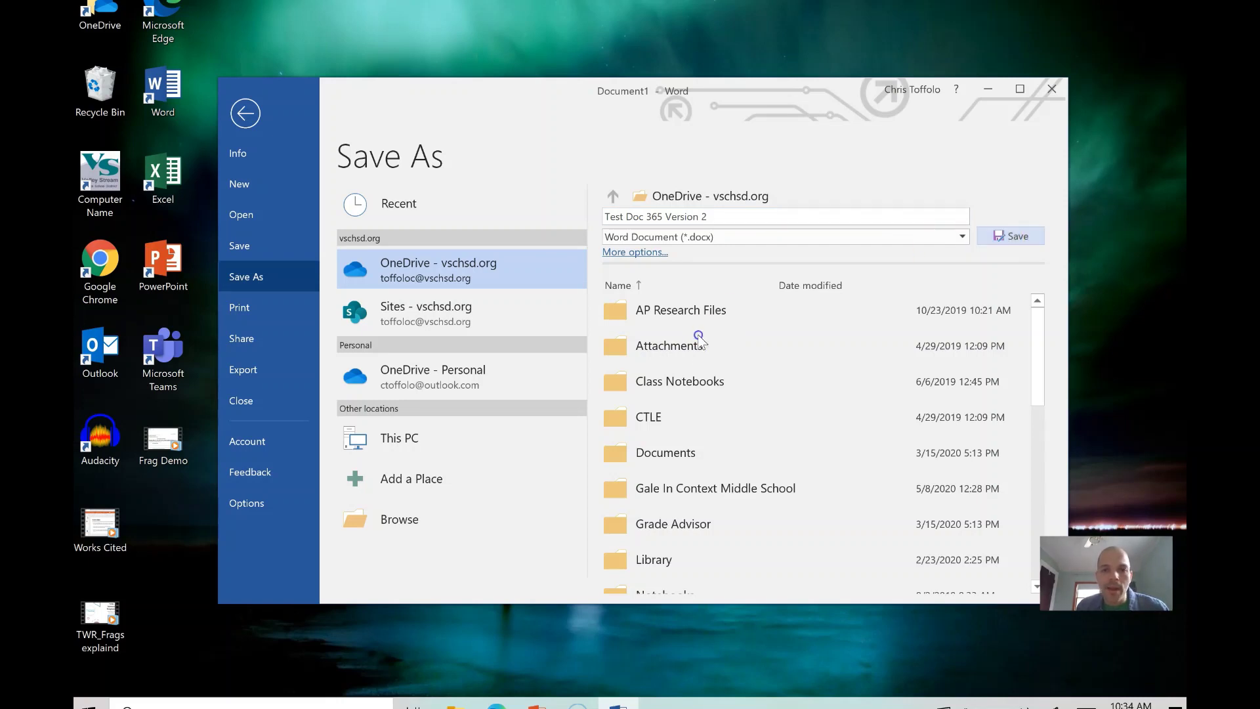
pyautogui.click(674, 459)
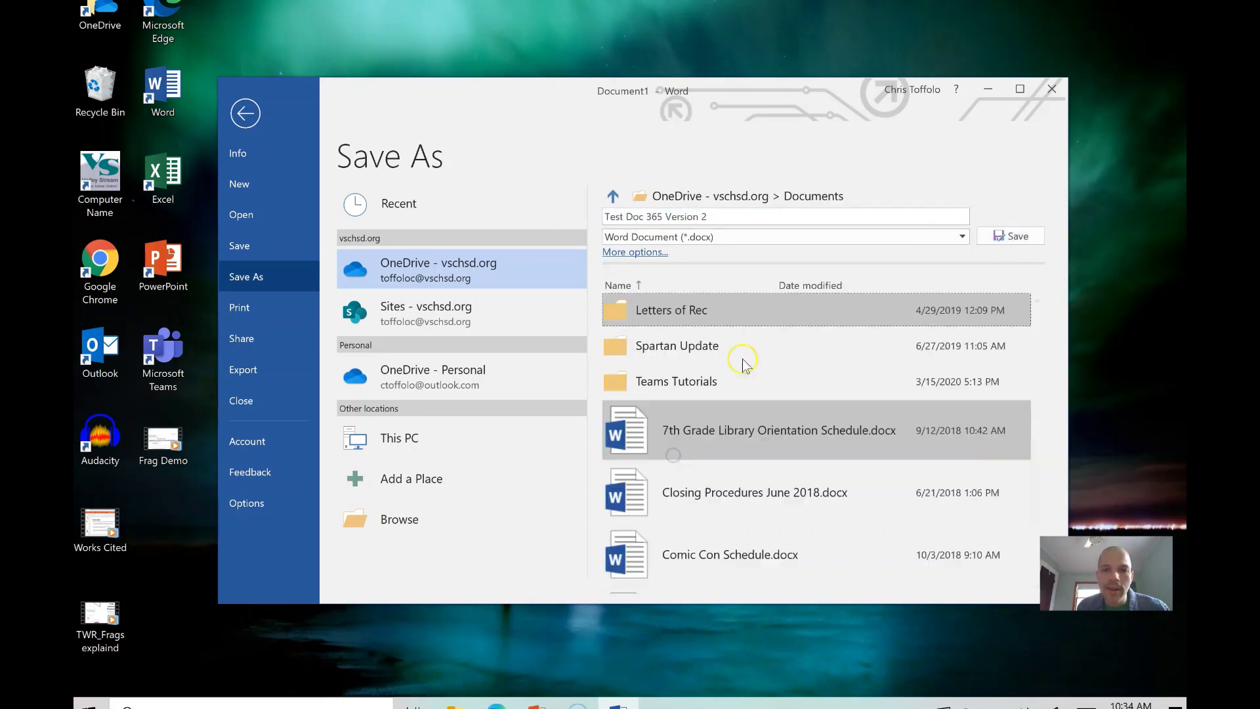
pyautogui.click(1019, 242)
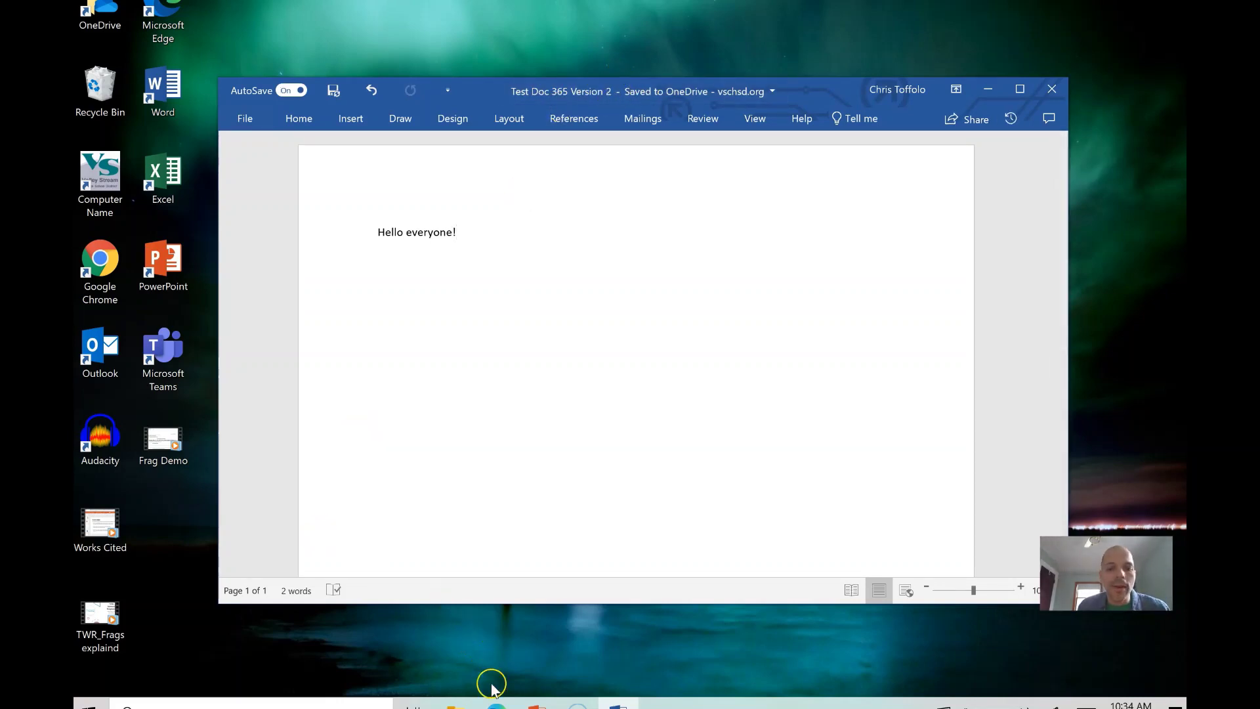
# - Switch to the browser and open OneDrive from the Word online start page
pyautogui.click(497, 703)
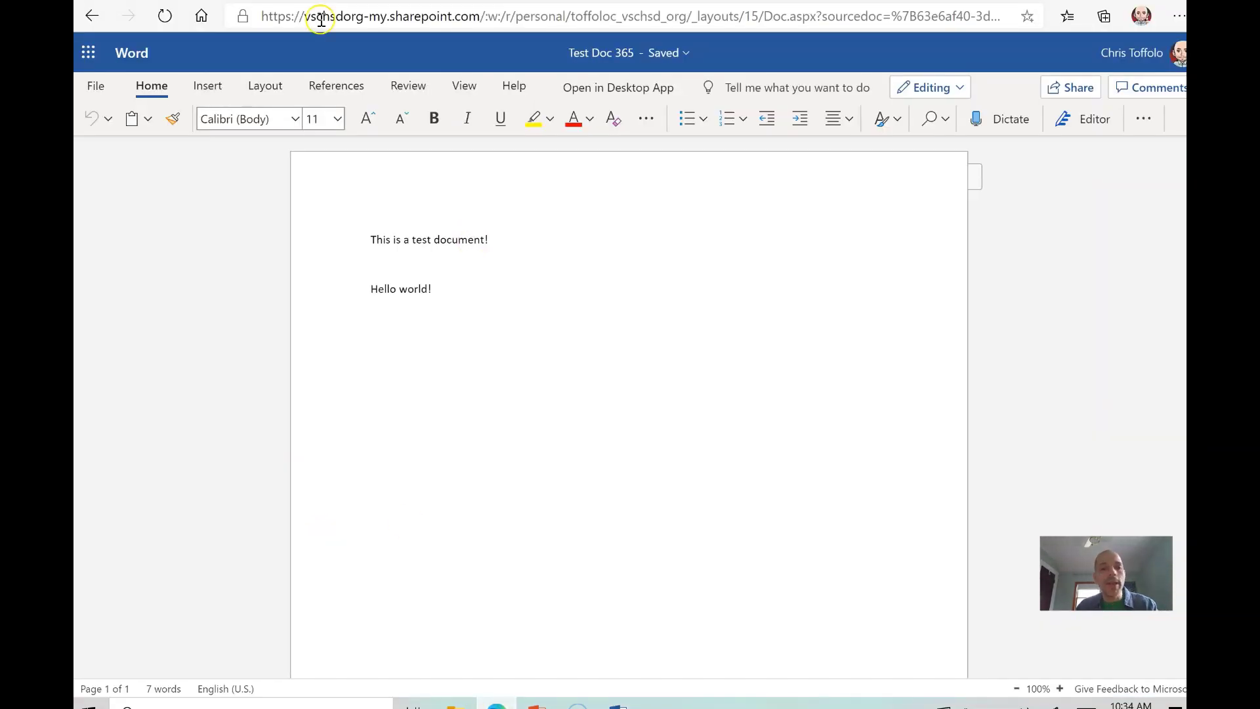
pyautogui.click(238, 8)
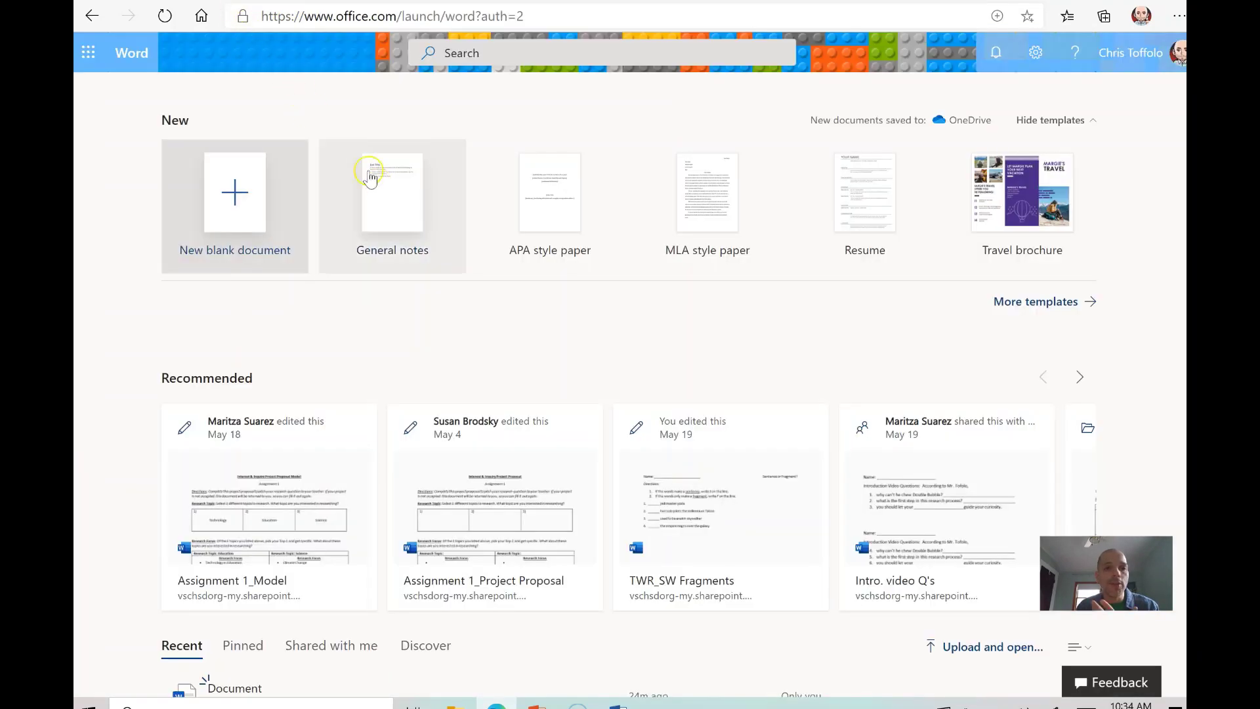
pyautogui.click(89, 51)
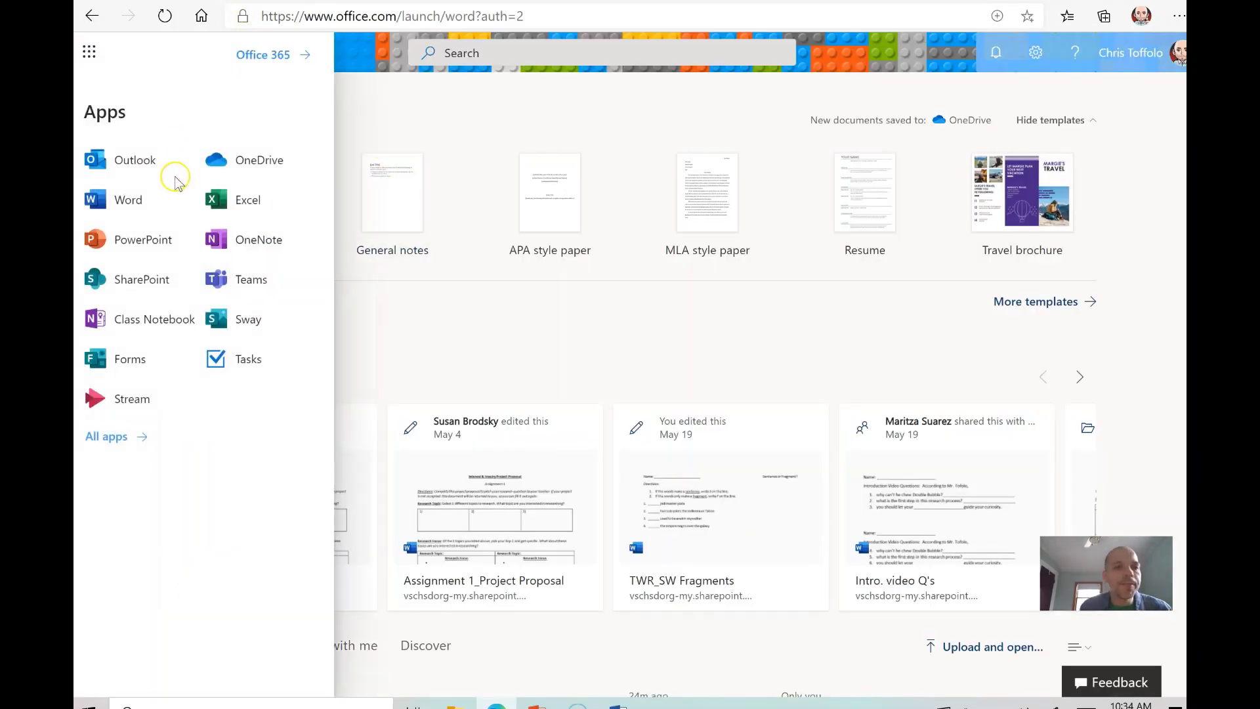
pyautogui.click(253, 164)
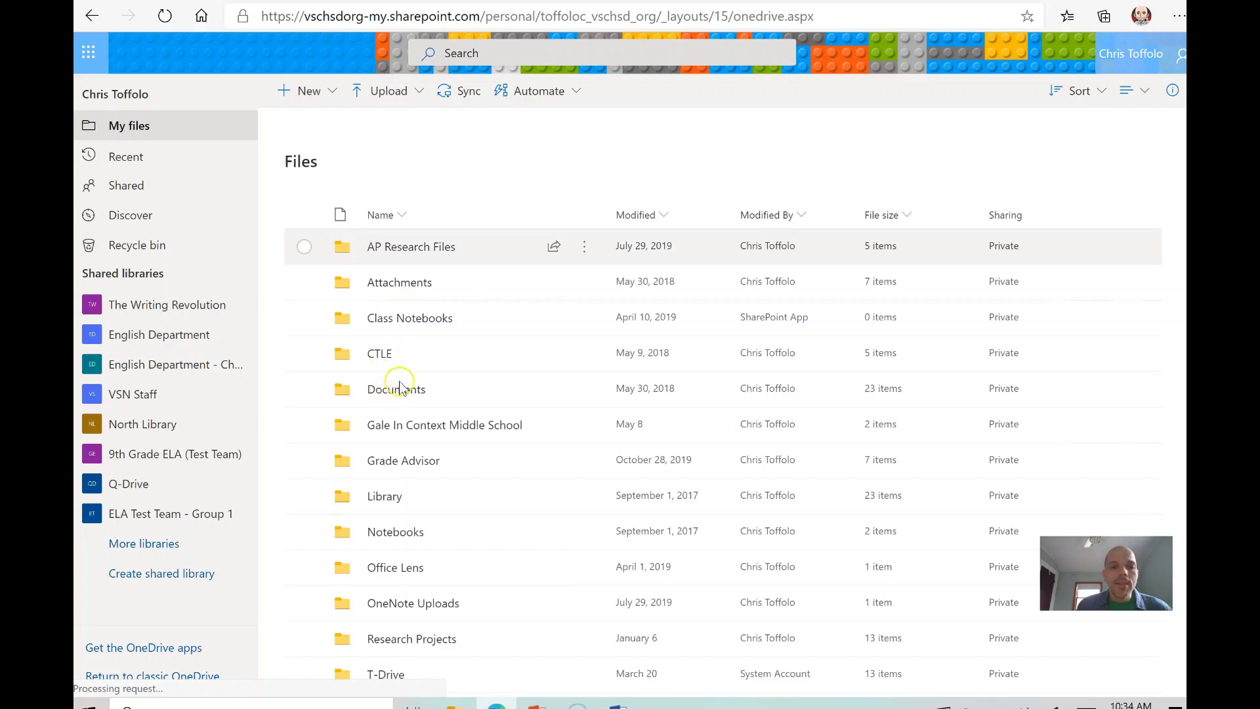
# - Open "Test Doc 365 Version 2.docx" from the Documents folder to check its content, and close it to return to the folder's file list
pyautogui.click(401, 394)
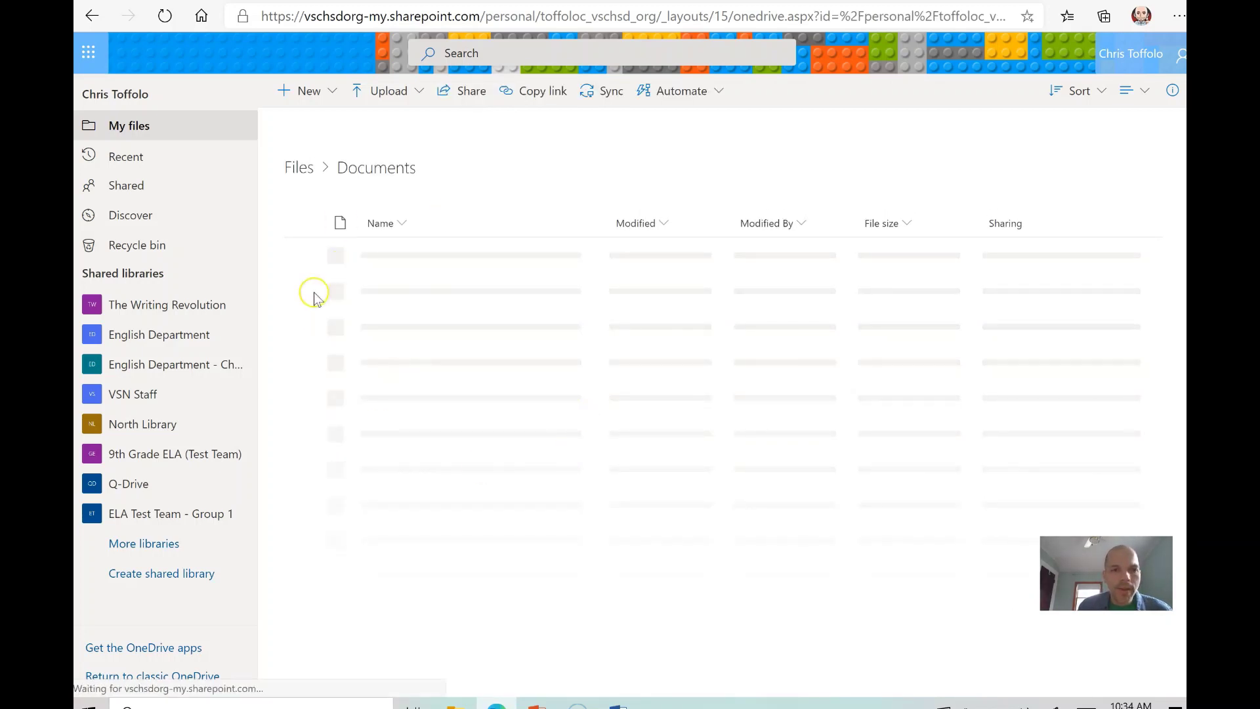
pyautogui.scroll(-6, 538, 427)
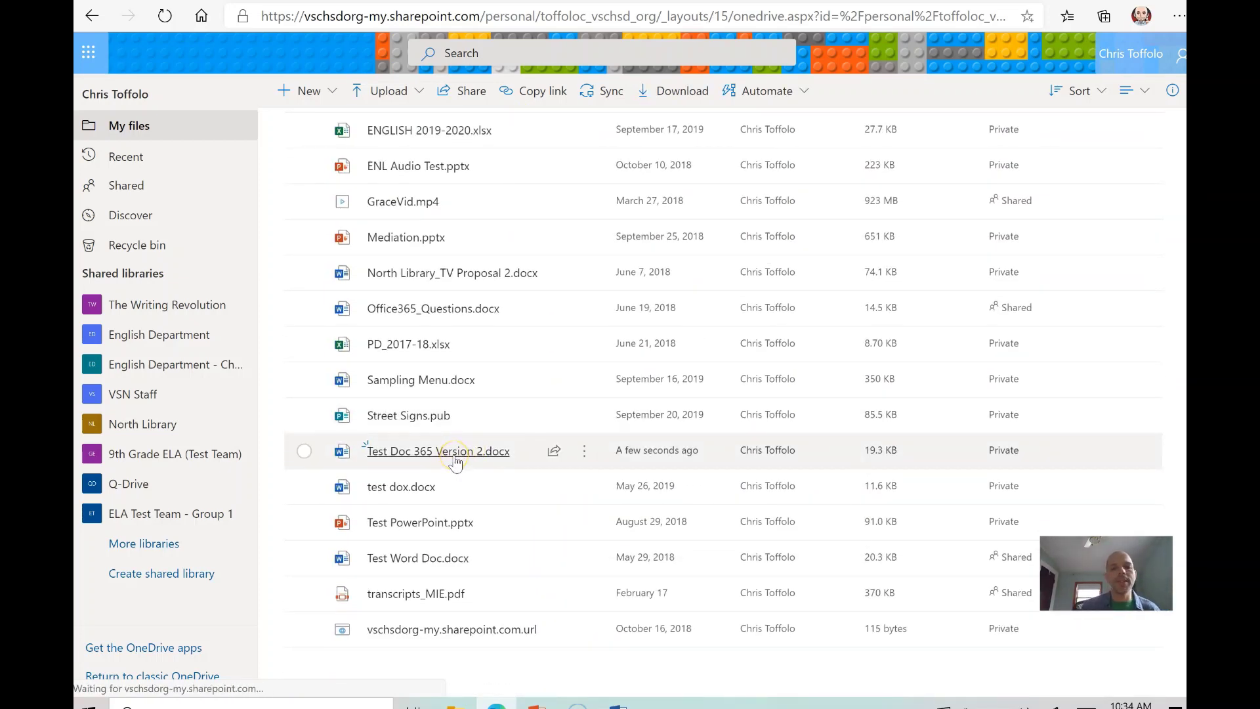
pyautogui.click(438, 451)
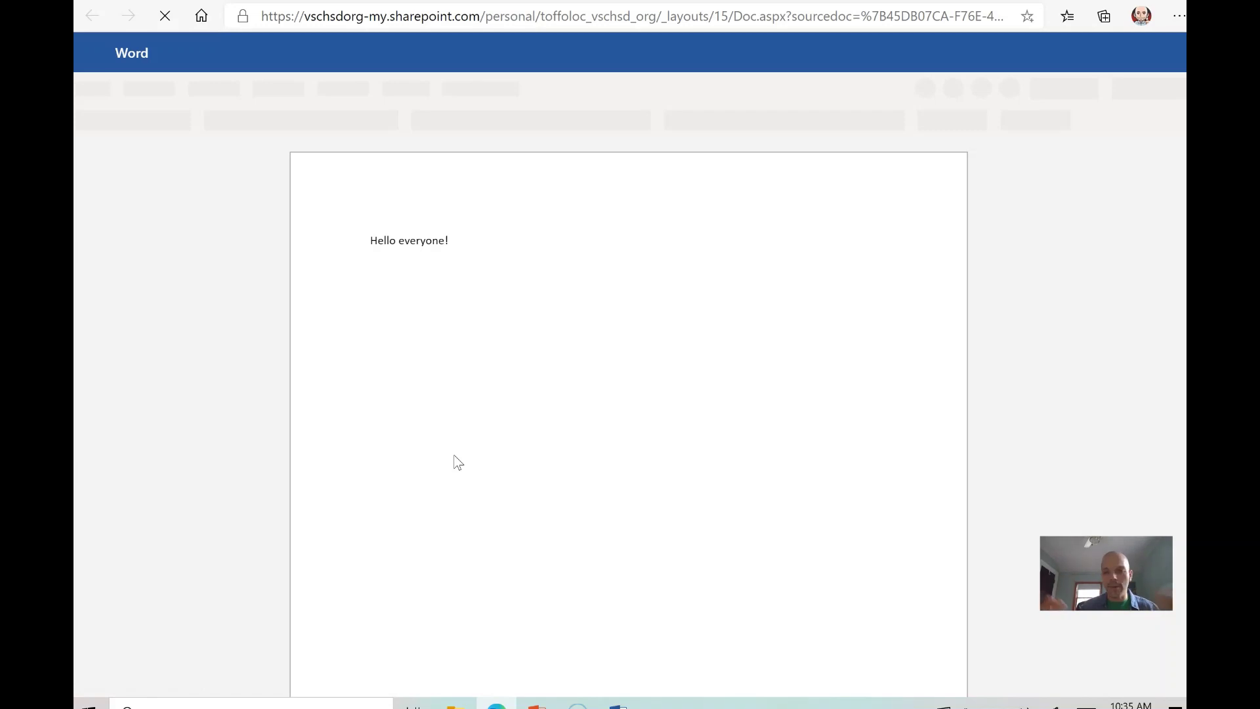
pyautogui.click(519, 363)
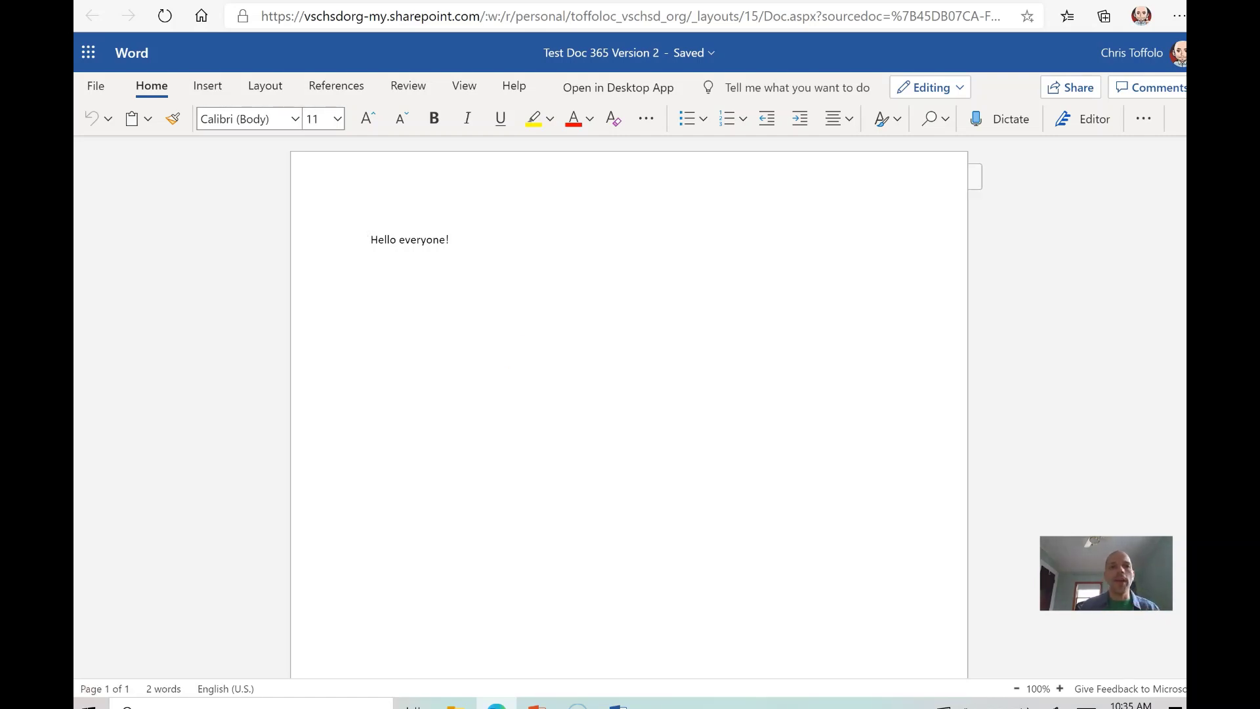
pyautogui.hotkey('ctrl', 'w')
pyautogui.scroll(6, 408, 304)
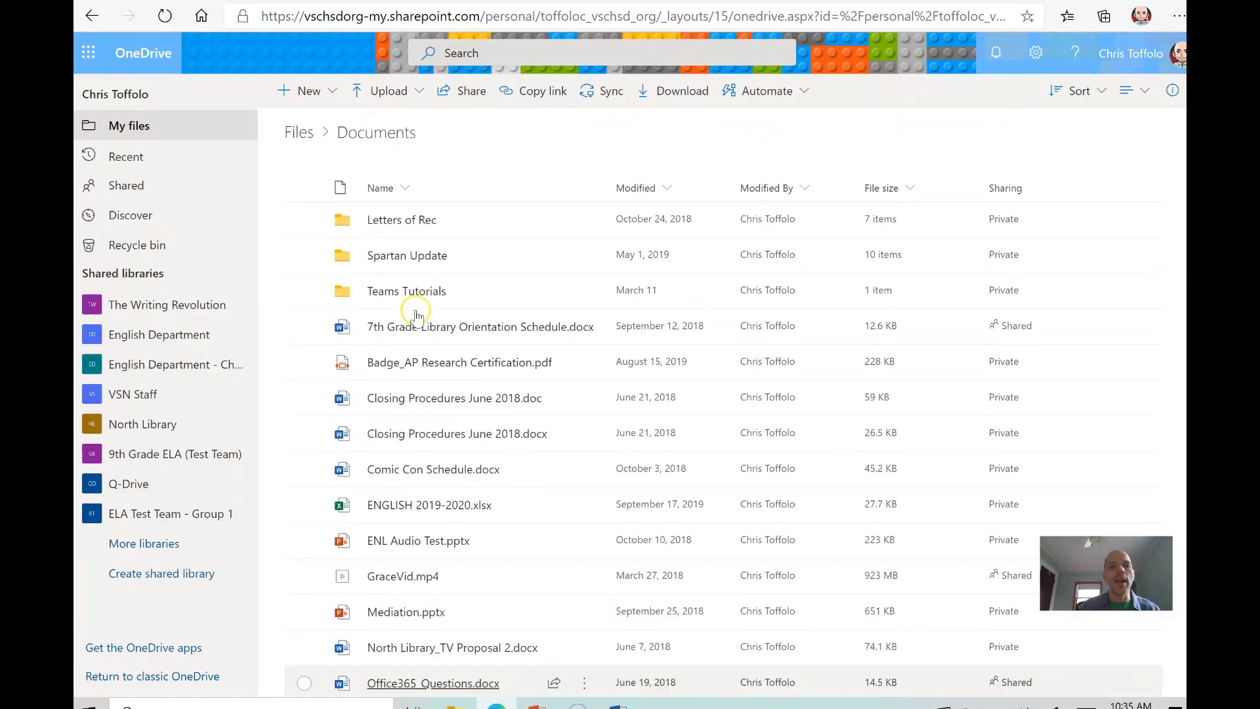